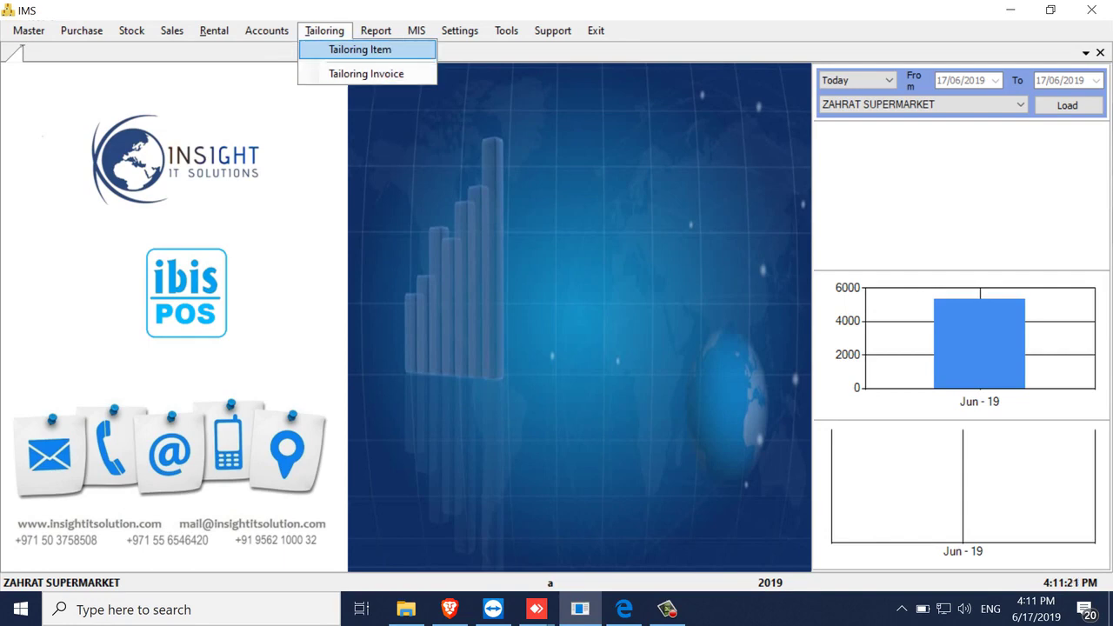
Review the existing tailoring item records in Tailoring Item Creation and close the form.
key(Return)
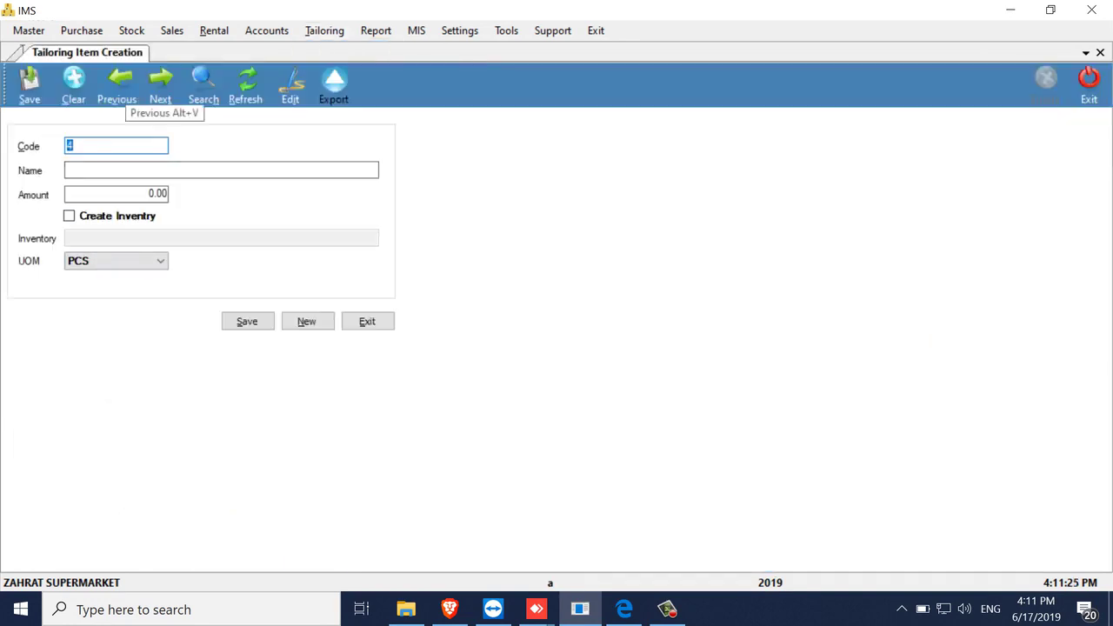
click(120, 87)
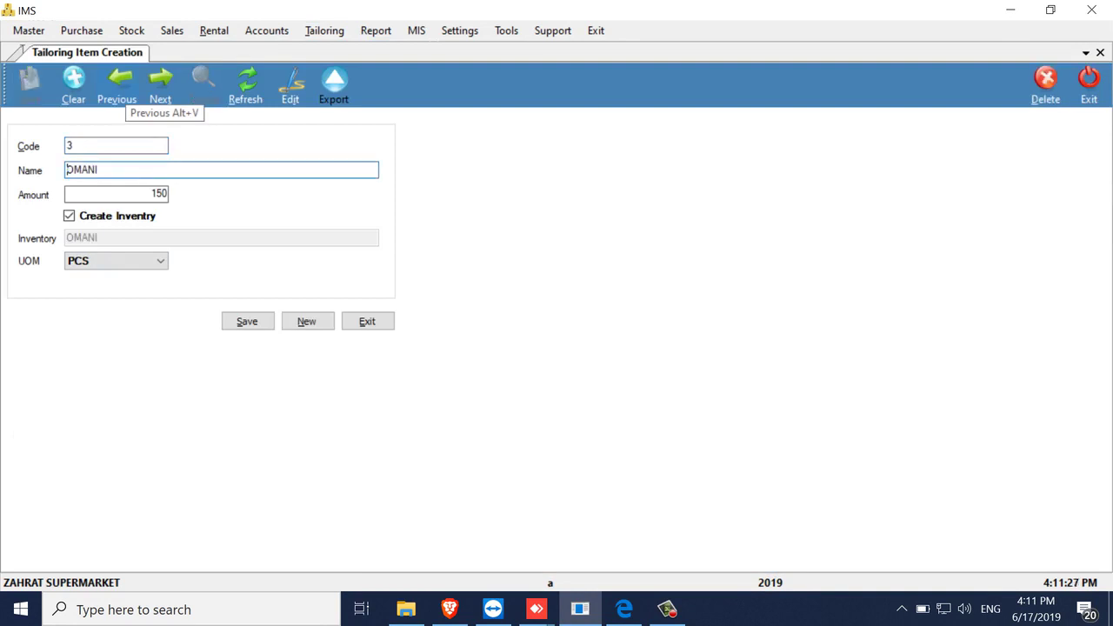
click(120, 87)
click(120, 87)
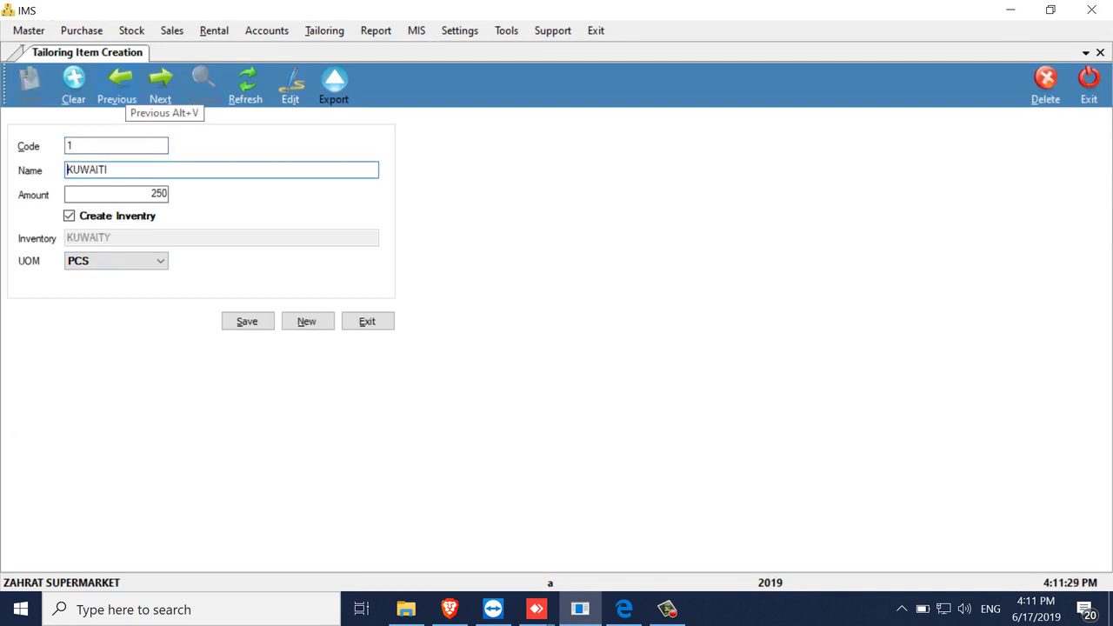
click(120, 87)
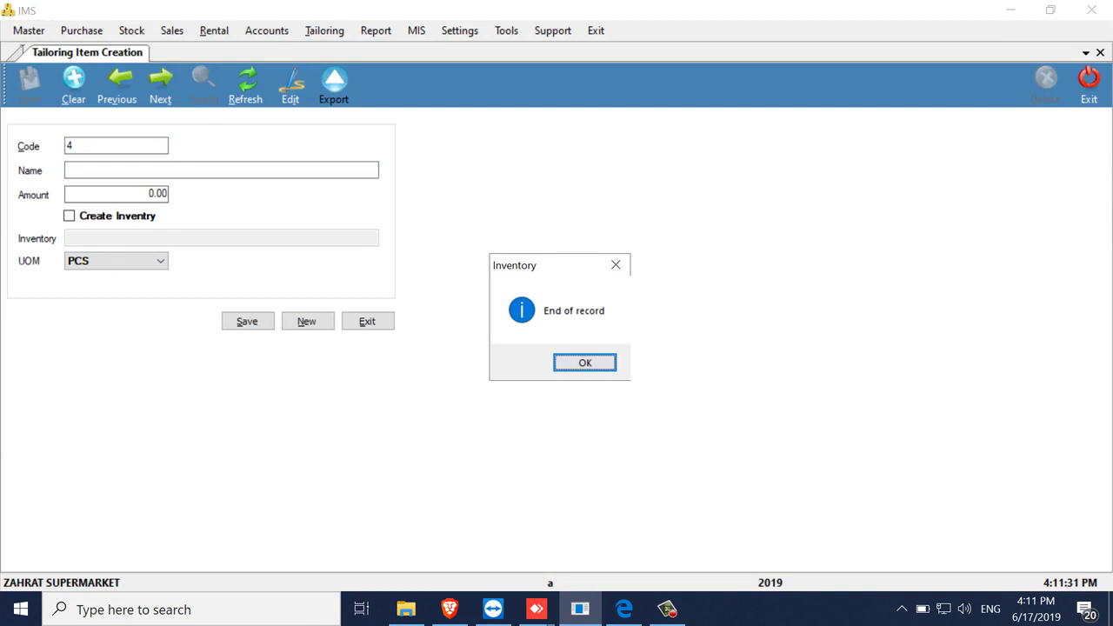
key(Return)
click(120, 83)
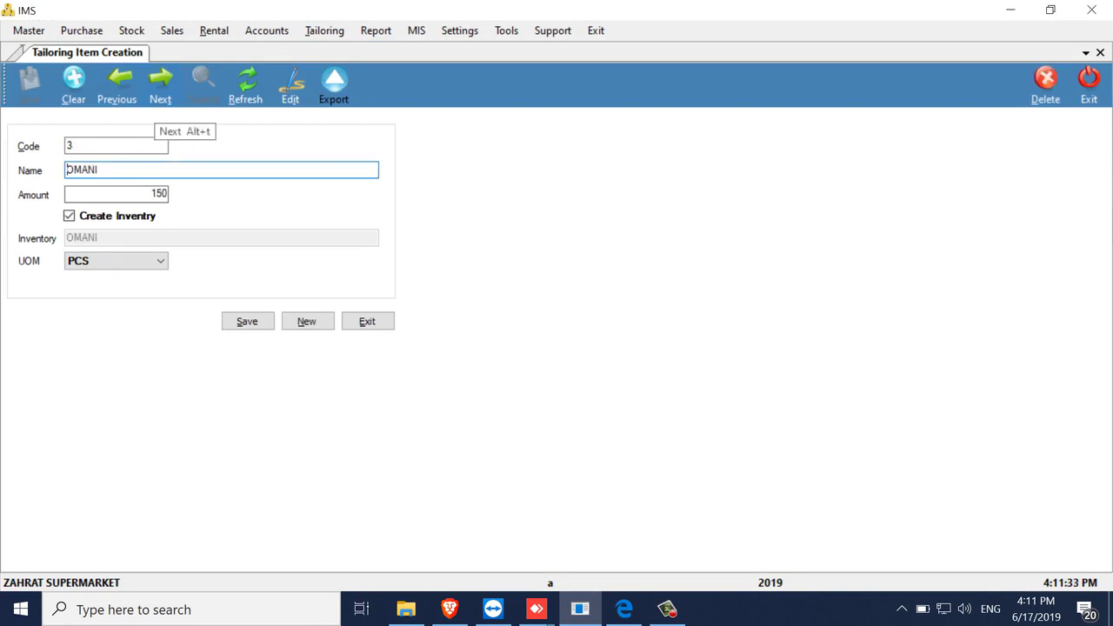
click(161, 82)
key(Return)
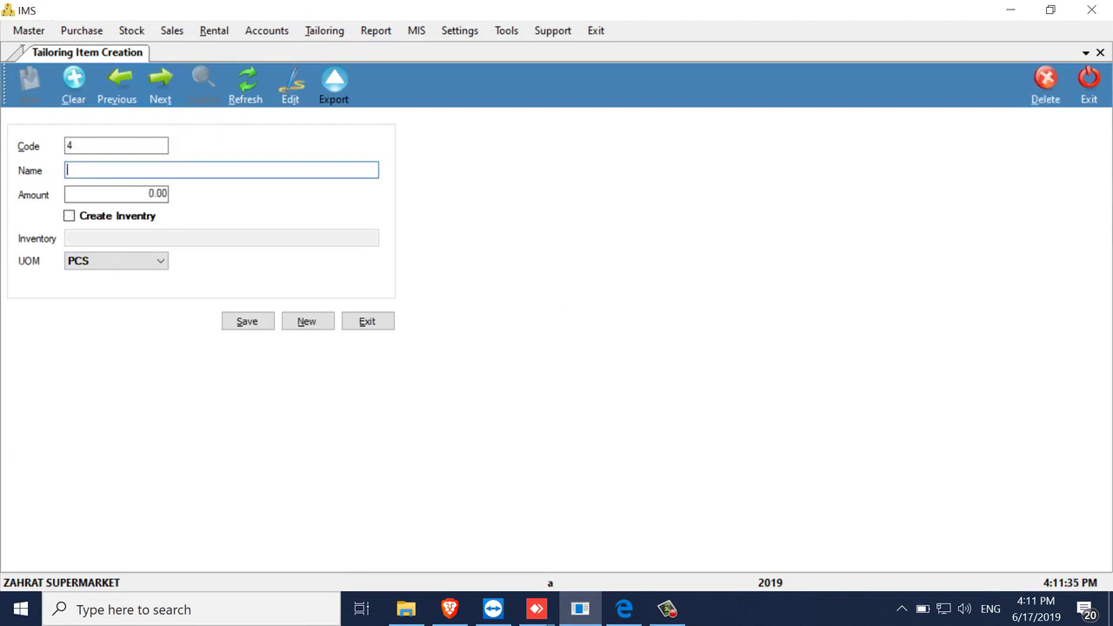
click(118, 86)
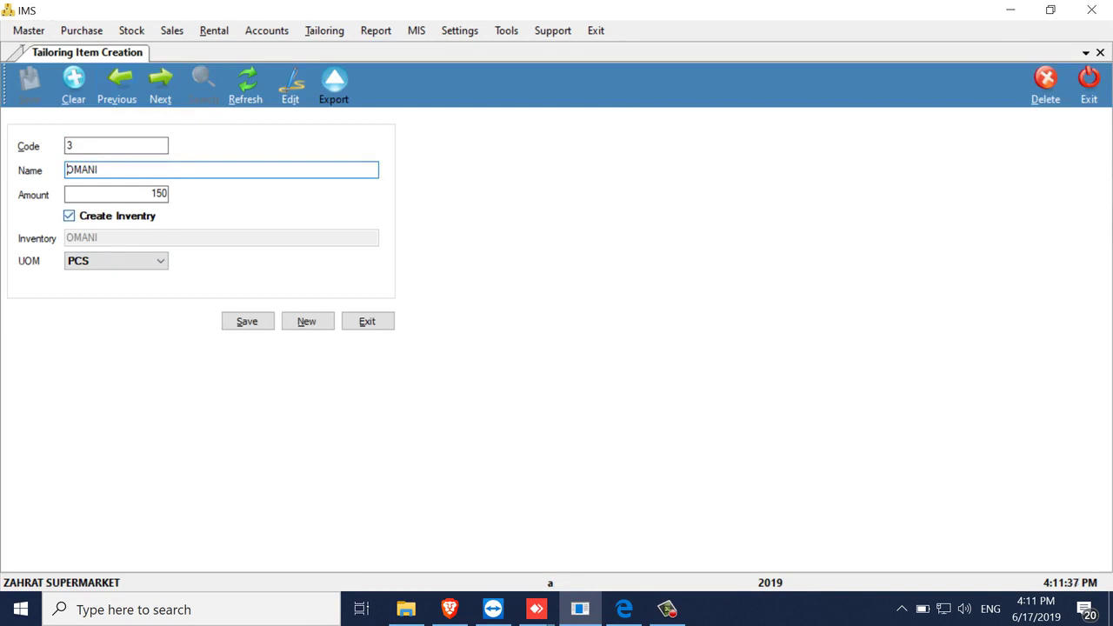
click(368, 322)
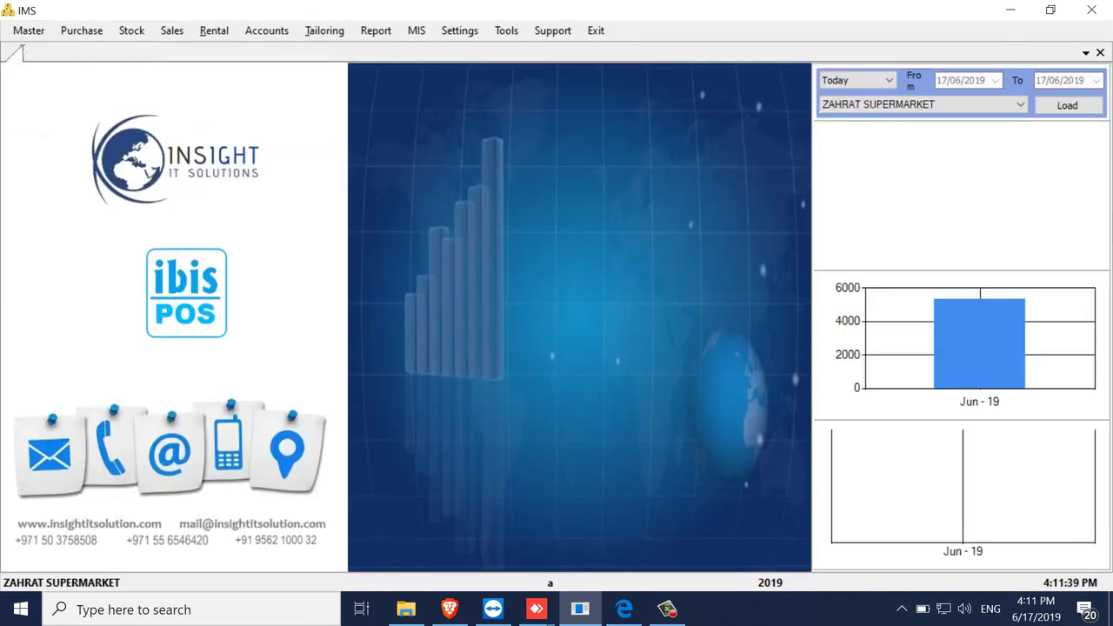
Review the latest records in the Product master, checking their stock options and units, and close the form.
click(29, 31)
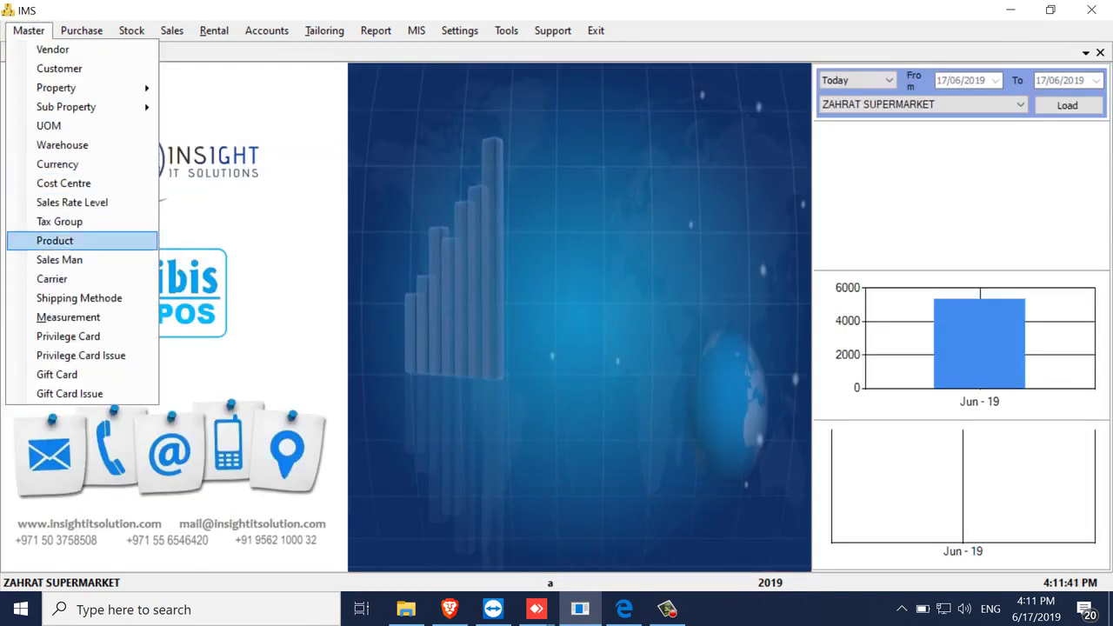
click(55, 240)
click(120, 98)
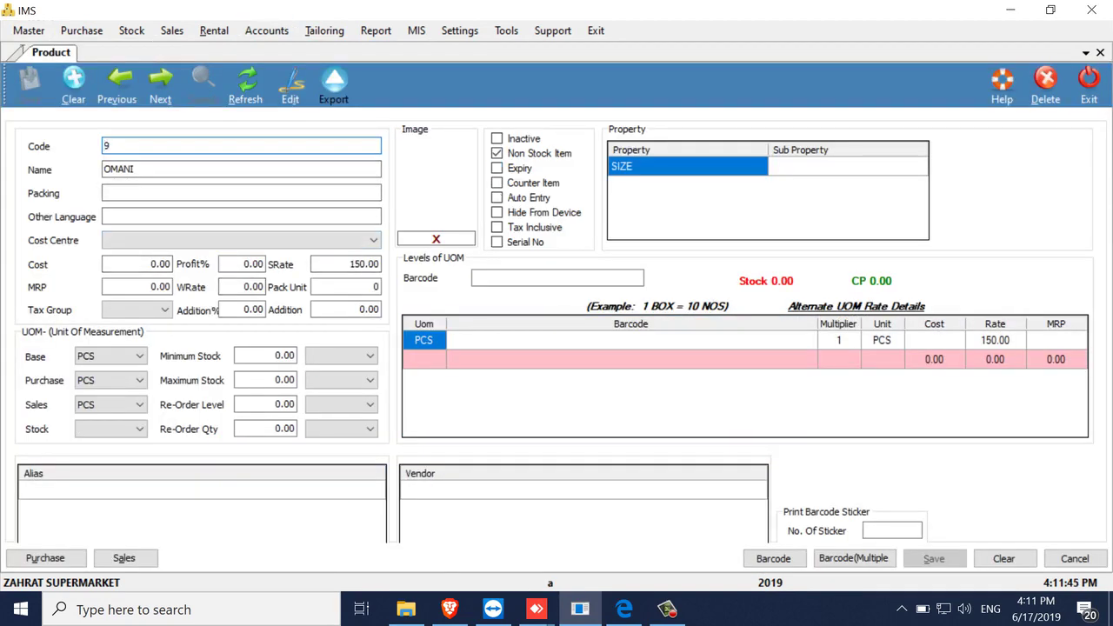
click(117, 86)
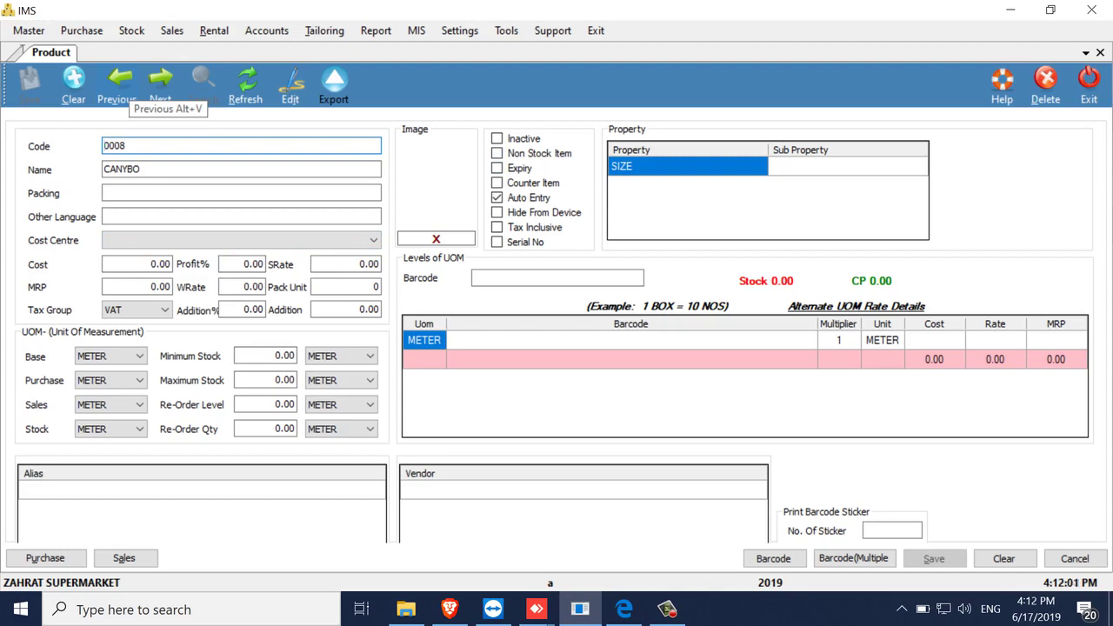
key(alt+v)
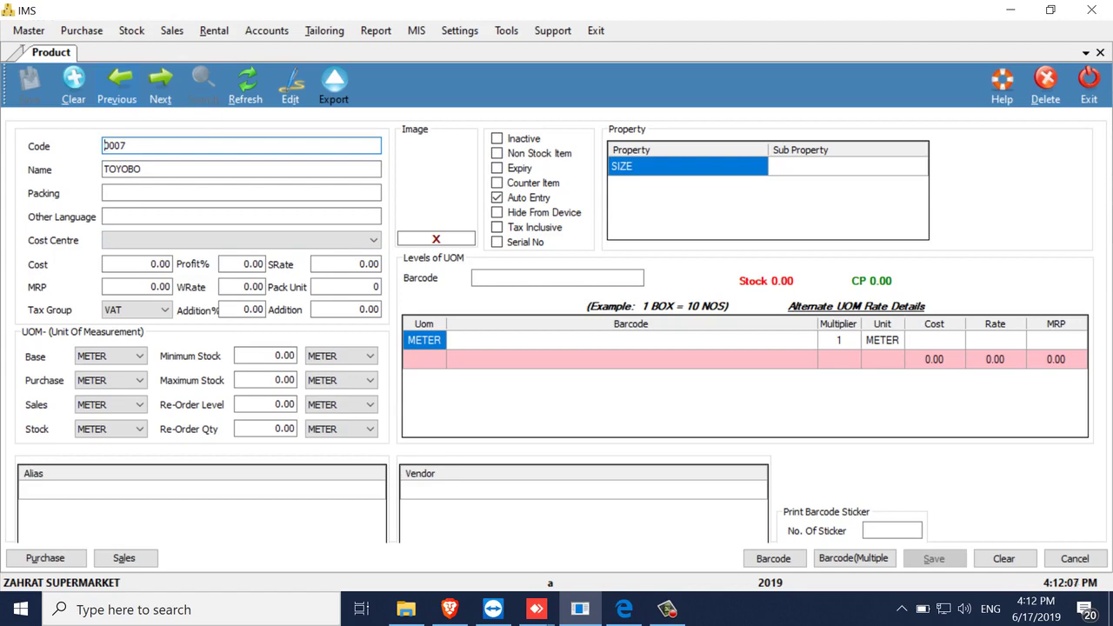
click(117, 84)
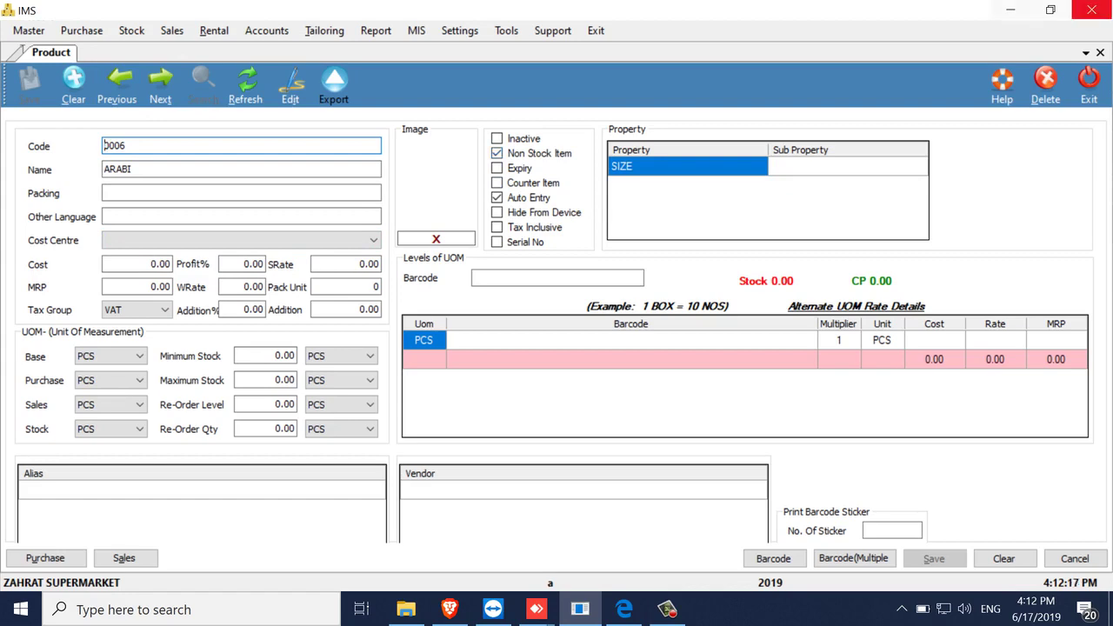
click(1089, 84)
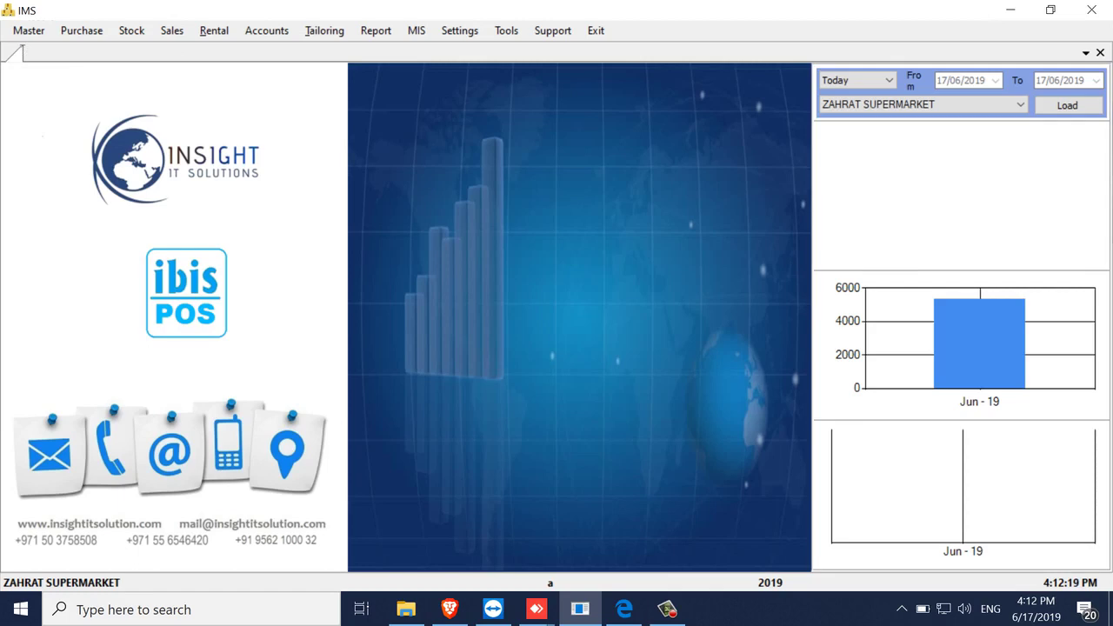
Open a new tailoring invoice and look through the saved customer records in Customer Creation.
click(325, 31)
click(366, 72)
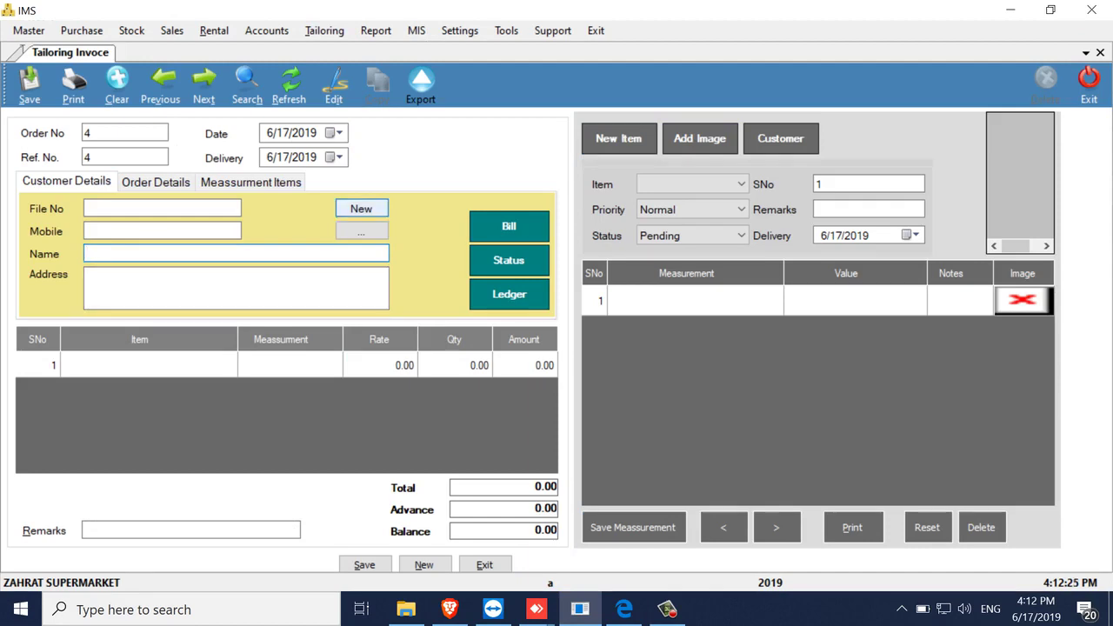
click(361, 209)
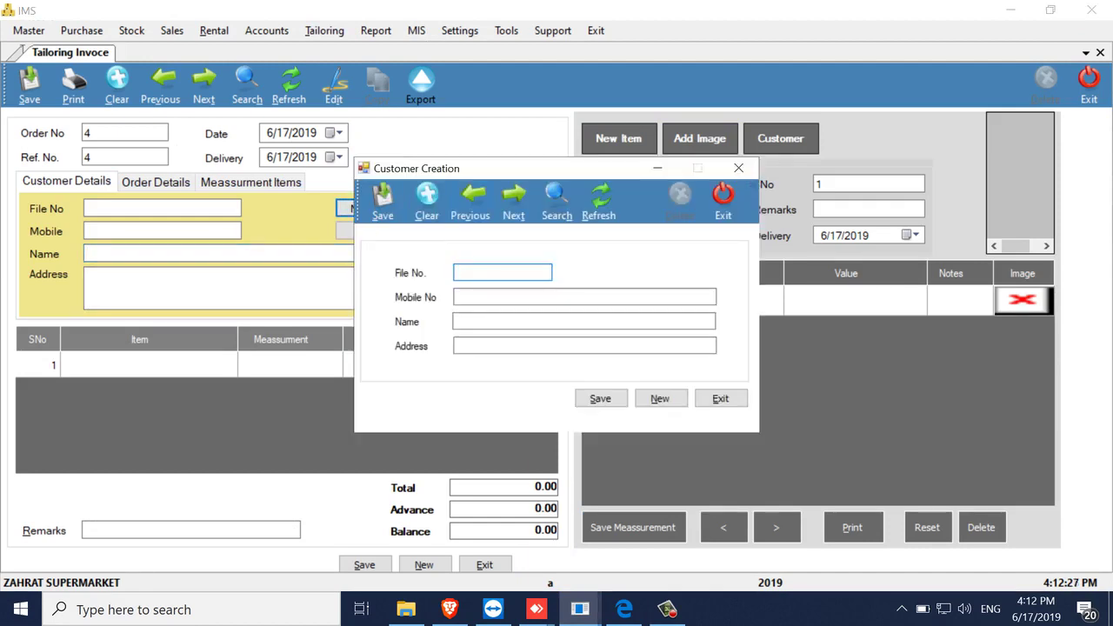
click(476, 209)
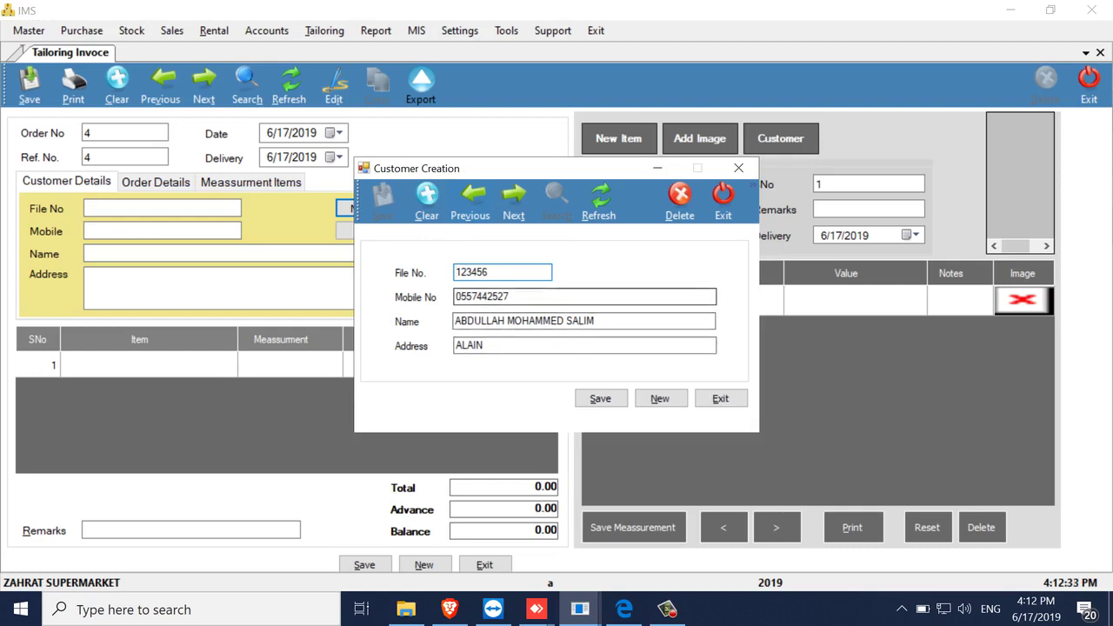
click(470, 202)
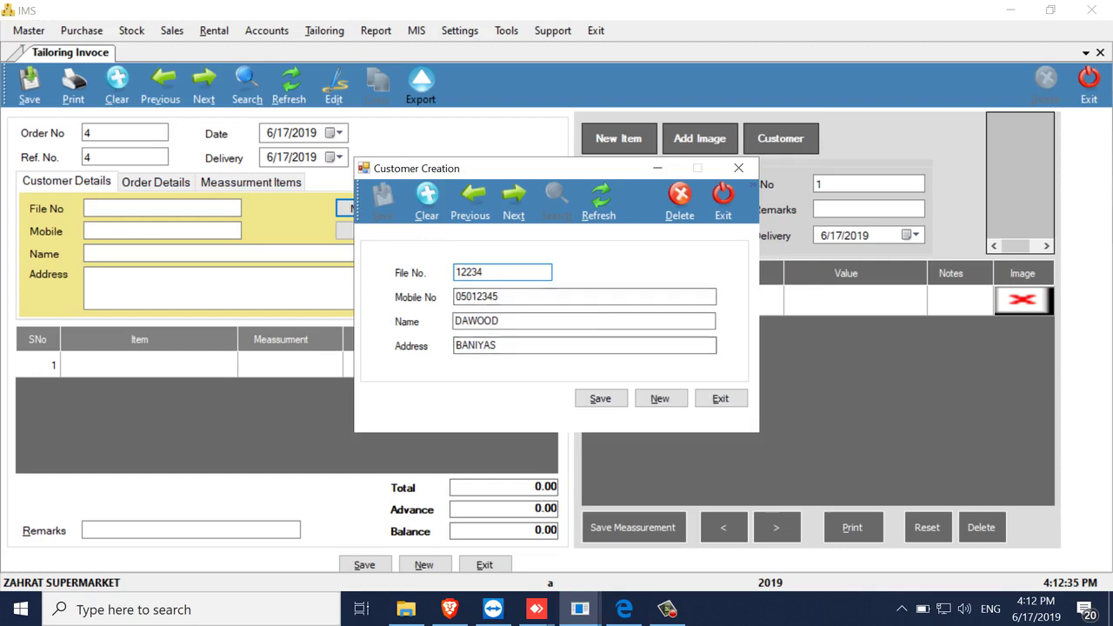
click(720, 398)
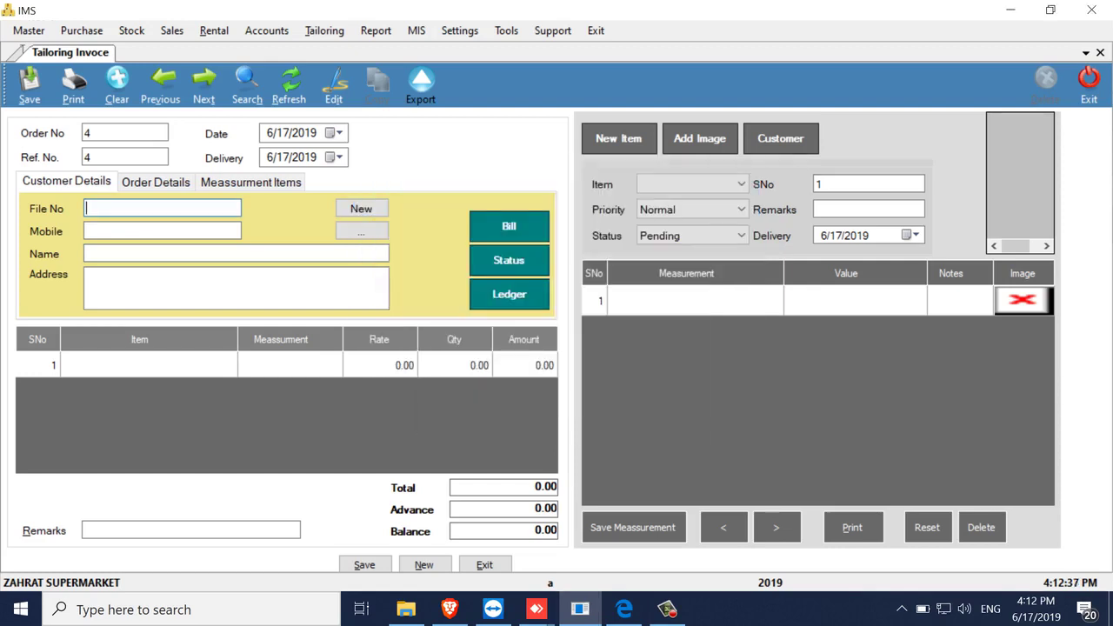
Fill in the invoice's customer details by picking the third customer from the mobile number lookup.
click(163, 231)
click(163, 254)
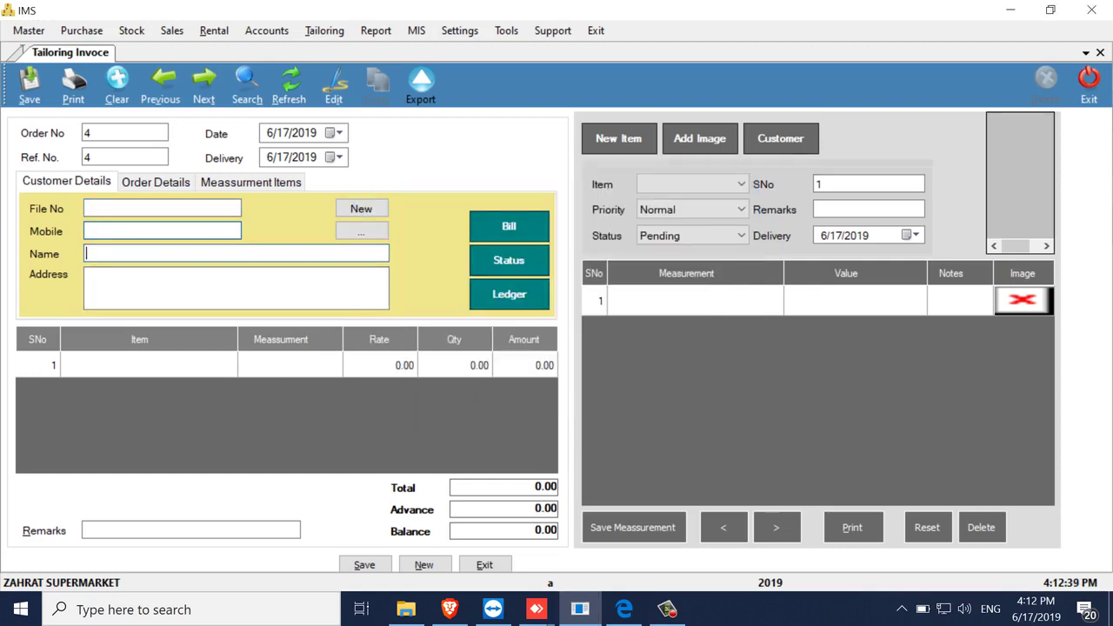
key(Return)
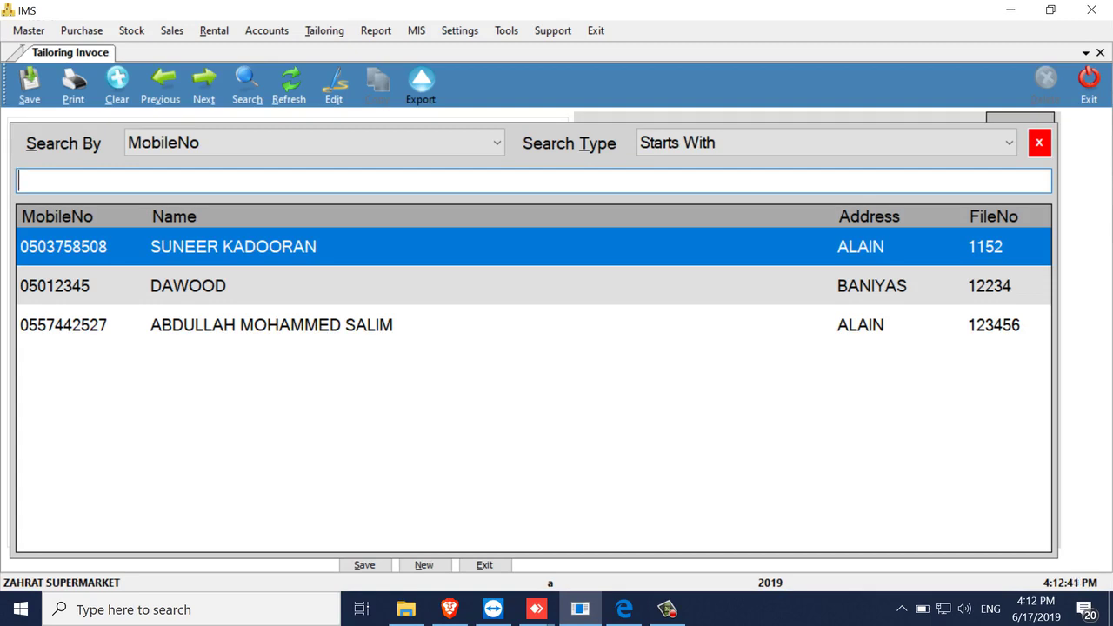
key(Down)
key(Down)
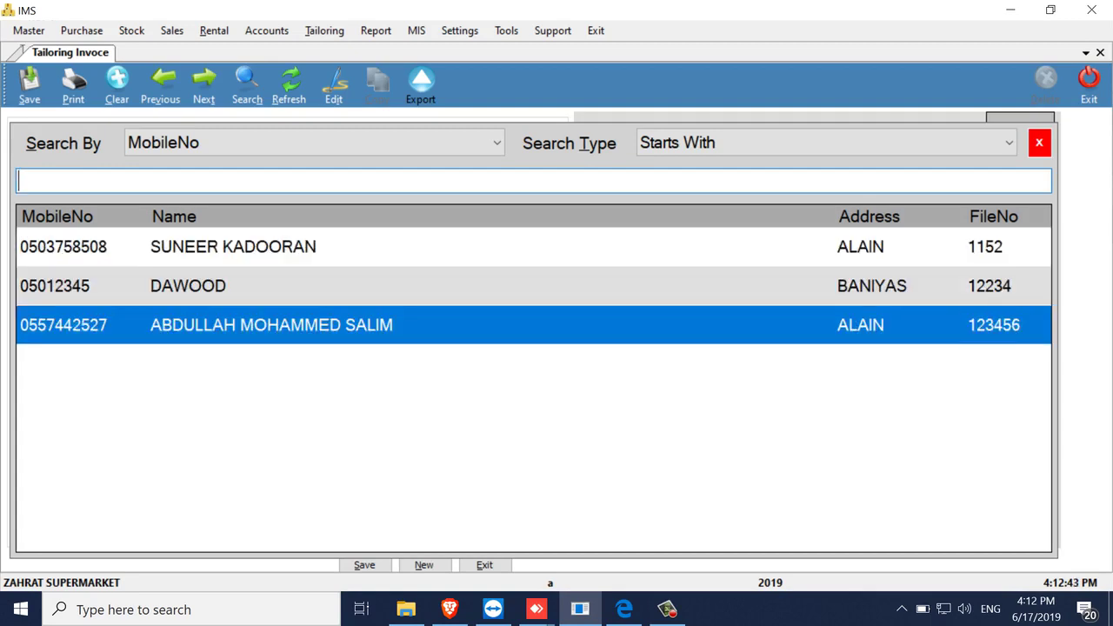
key(Return)
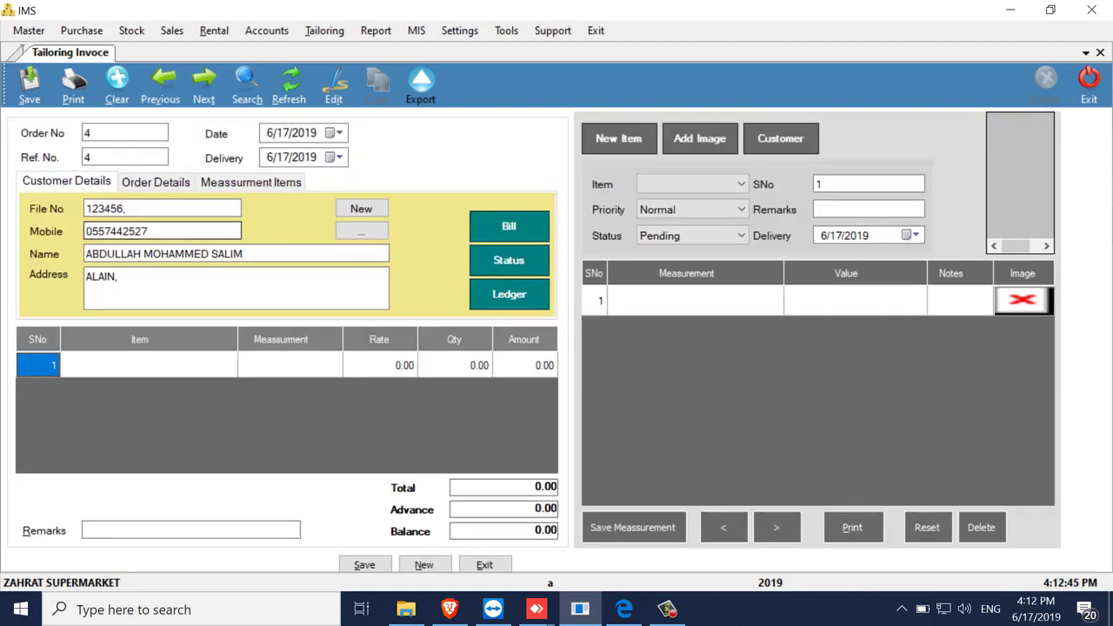
Add KUWAITY as the first invoice item with measurement 3.5, the default rate and quantity 1.
key(Return)
key(Return)
key(Return)
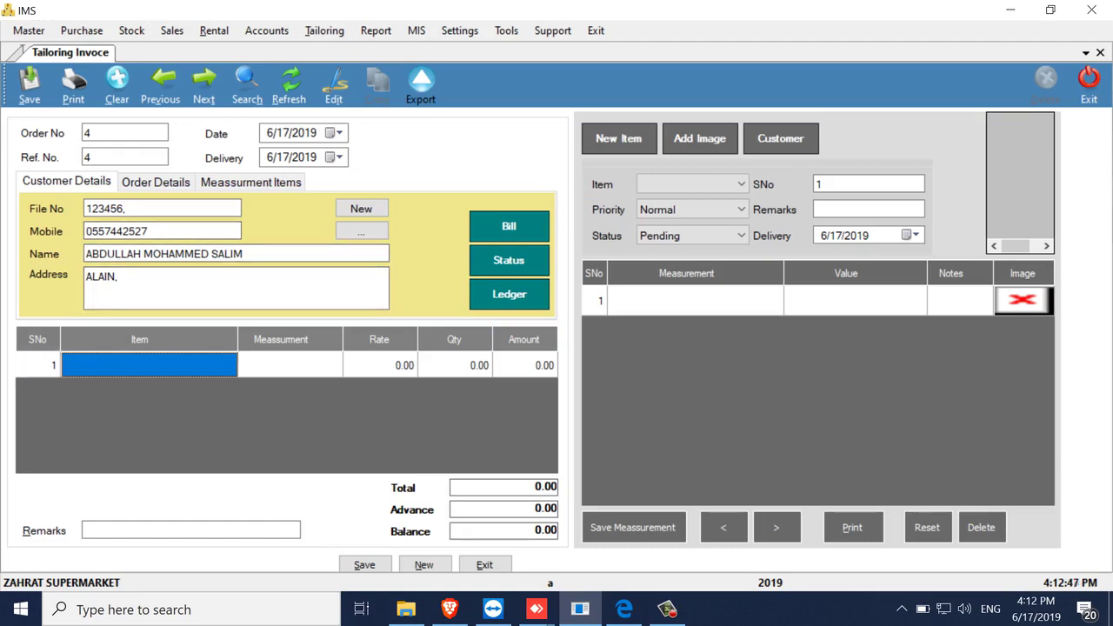
key(Return)
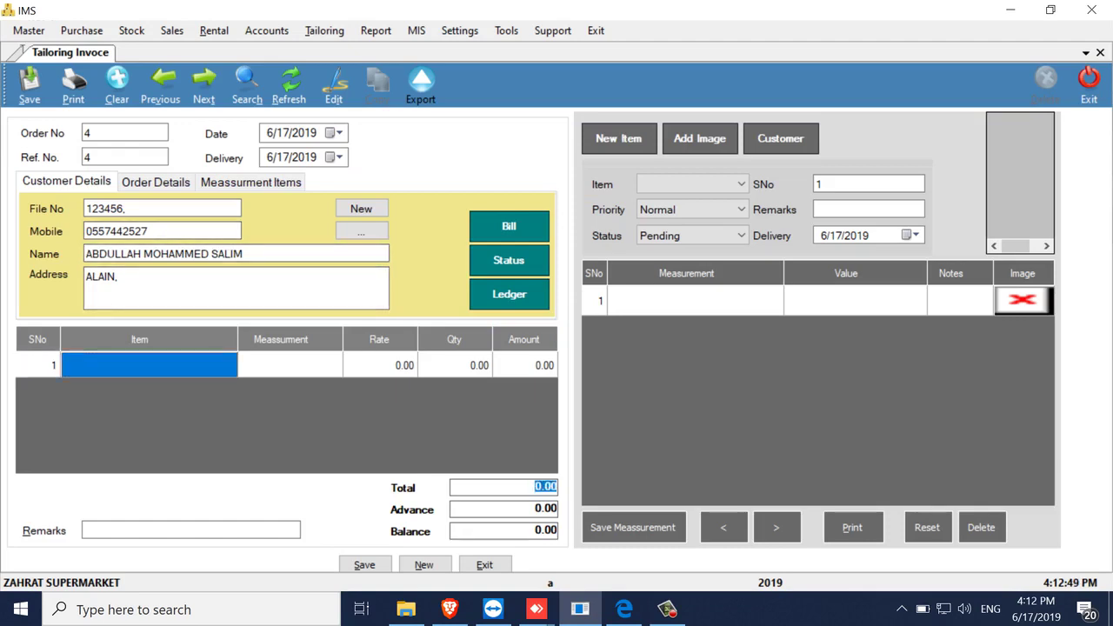
text(ku)
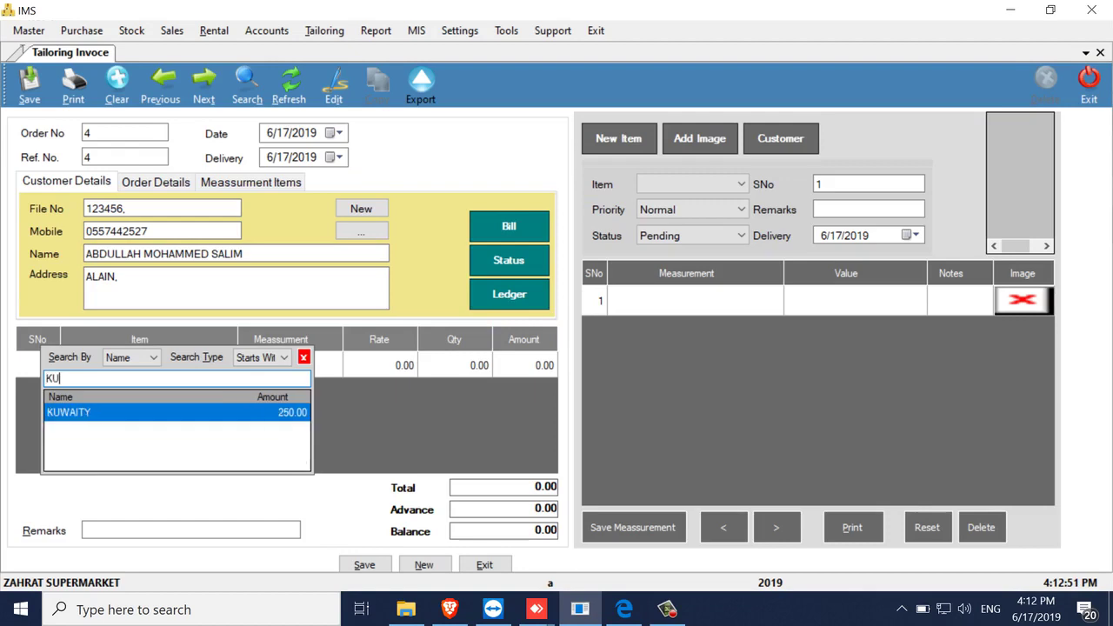
key(Return)
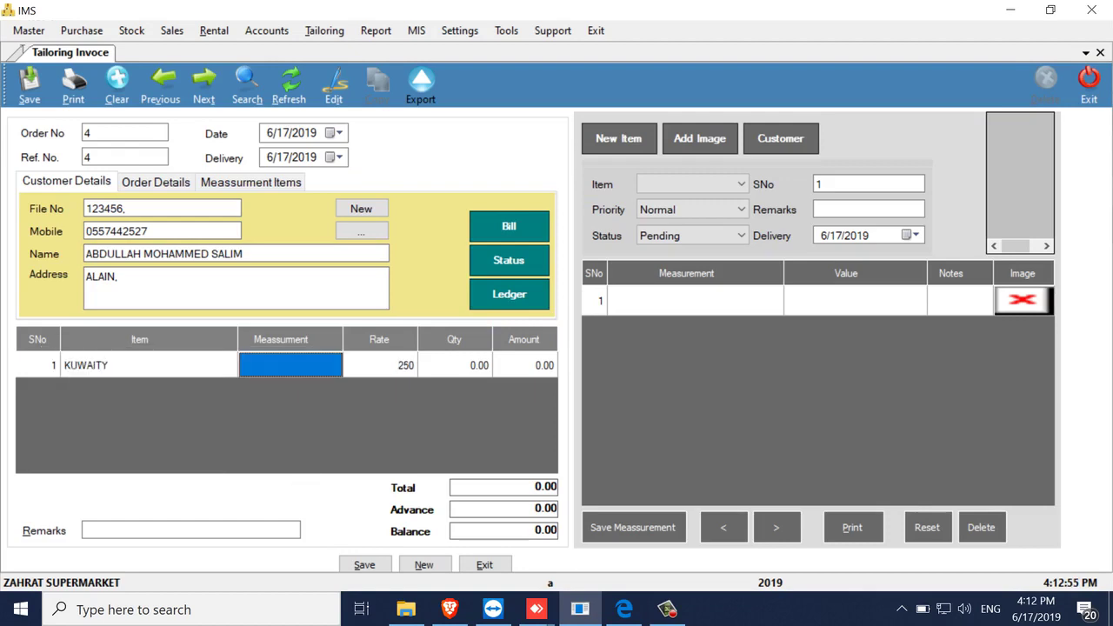
text(3.5)
key(Return)
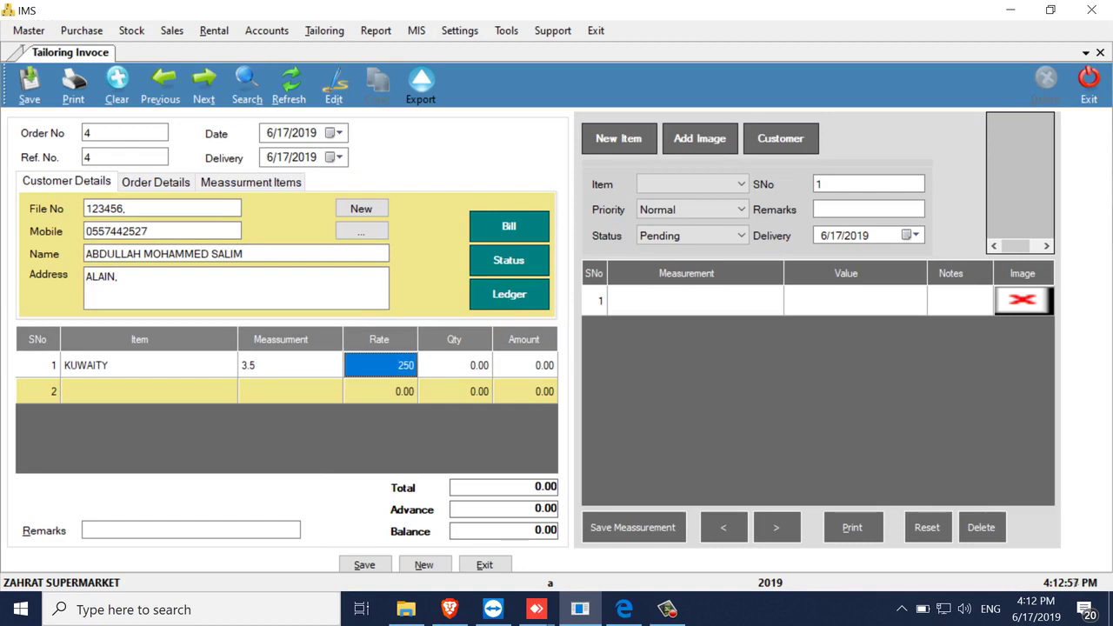
key(Return)
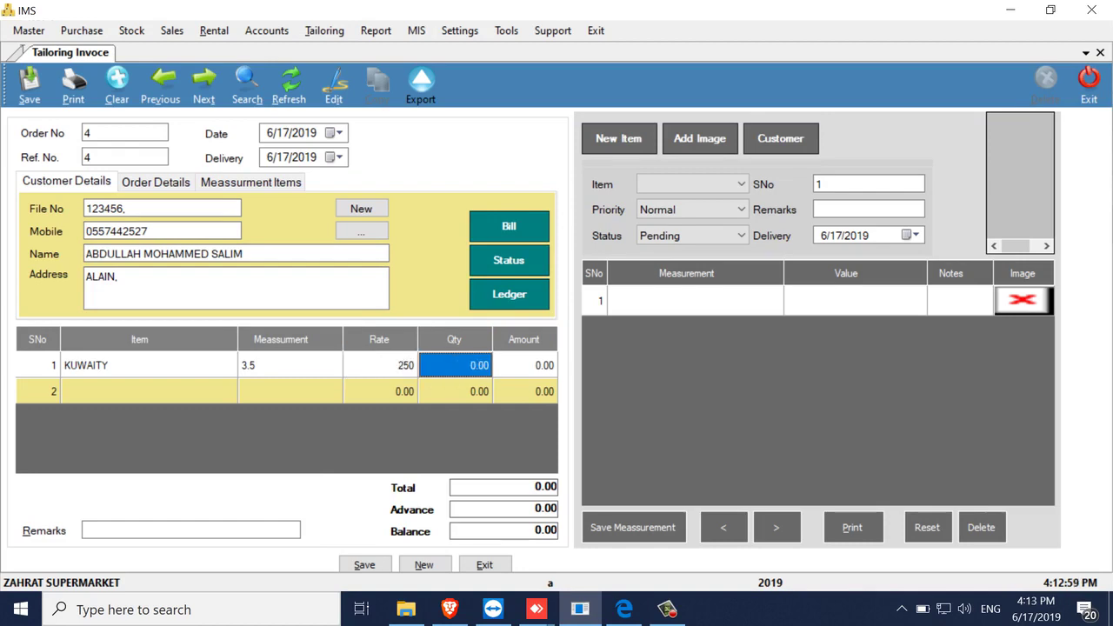
text(1)
key(Return)
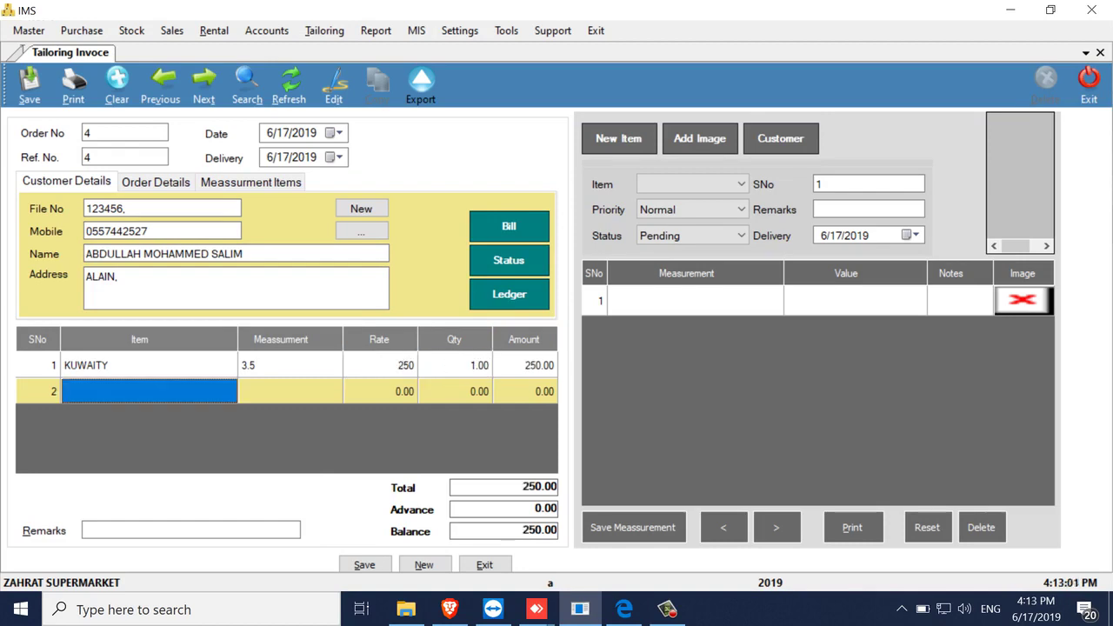
Add KUWAITY as the second invoice item with measurement 2.5, rate 150 and quantity 1.
key(Return)
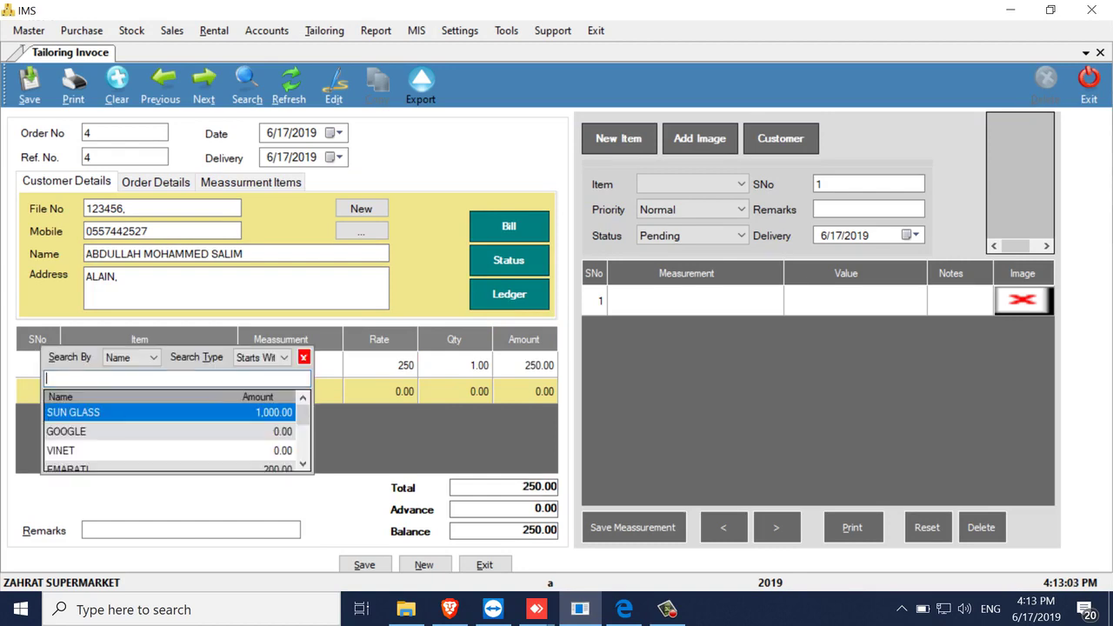
text(ku)
key(Return)
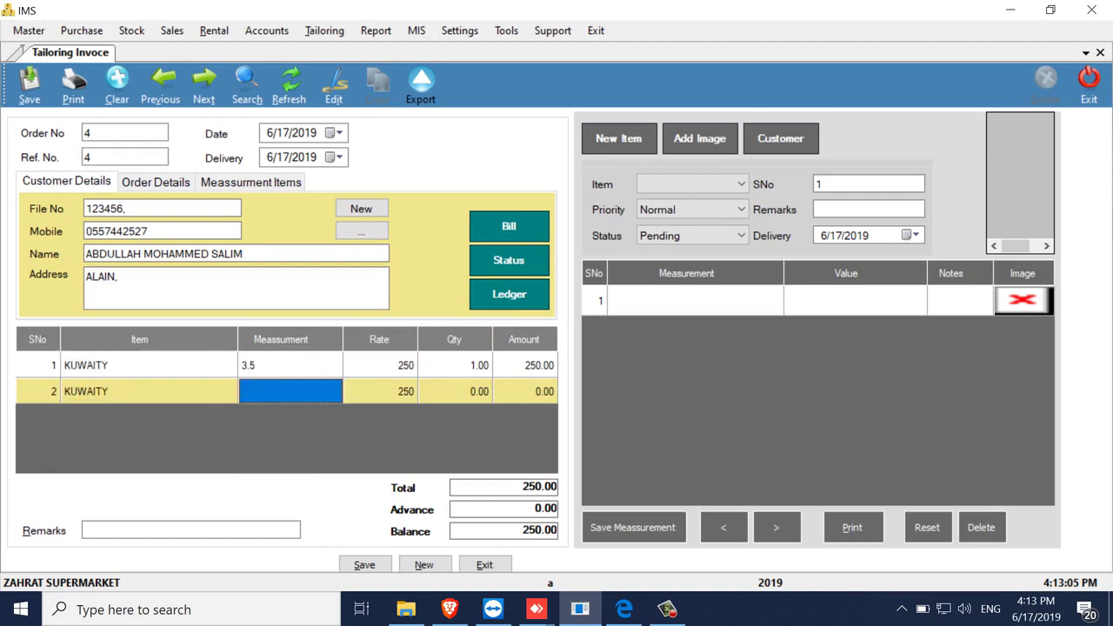
text(2.5)
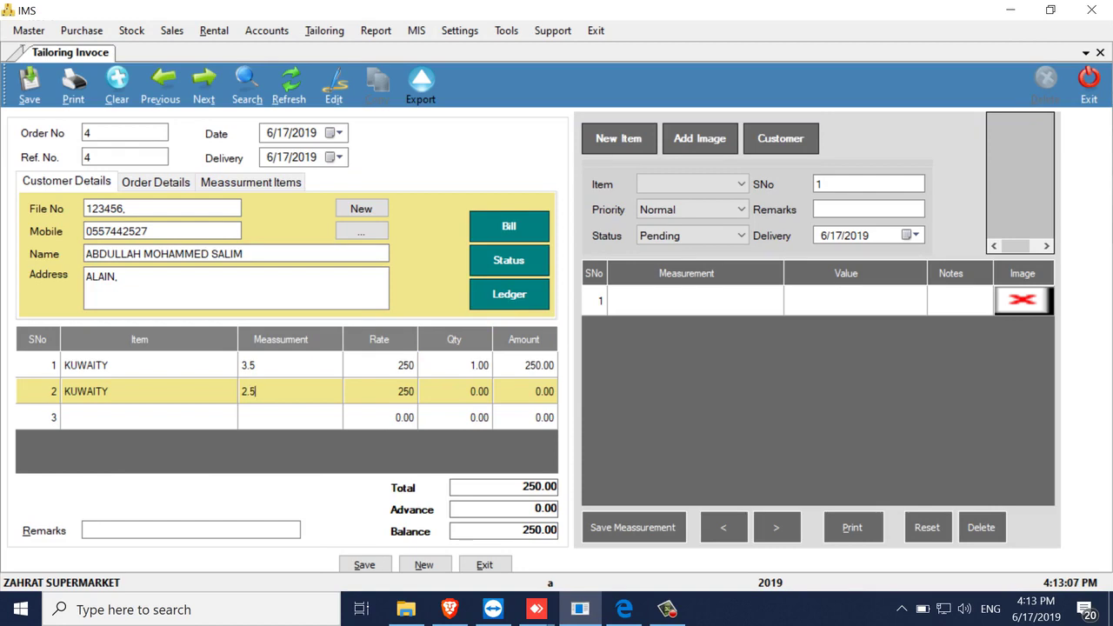
key(Return)
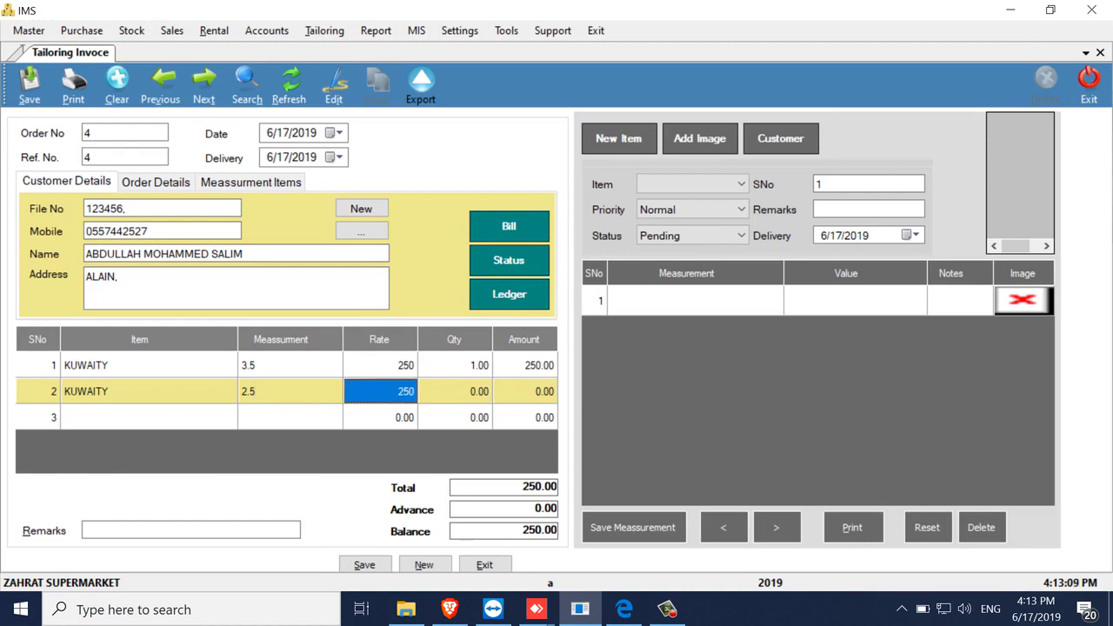
text(150)
key(Return)
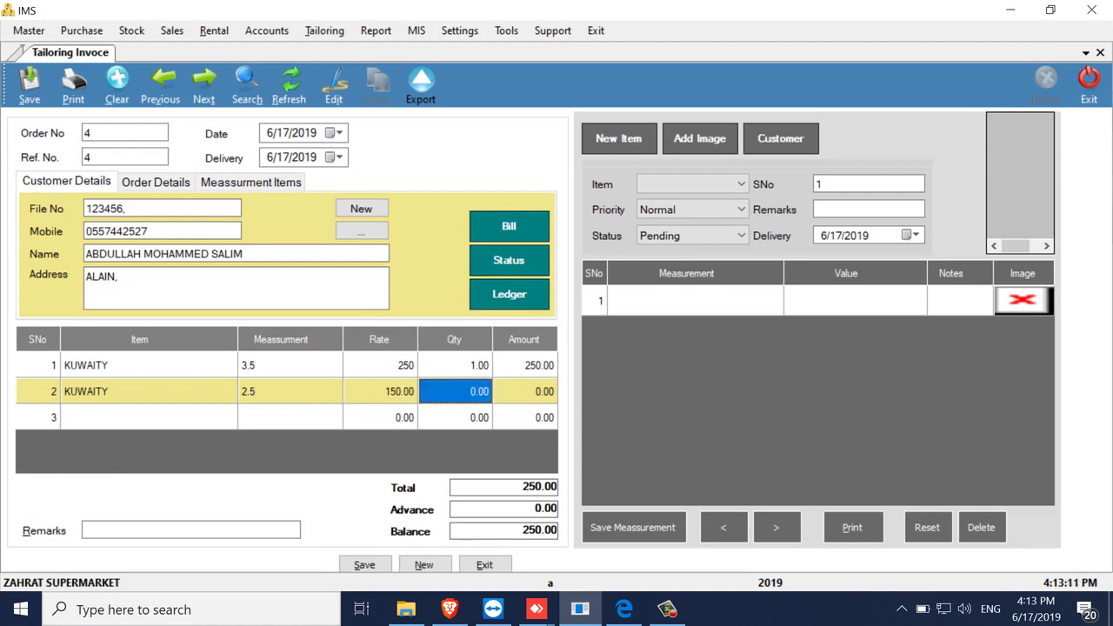
text(1)
key(Return)
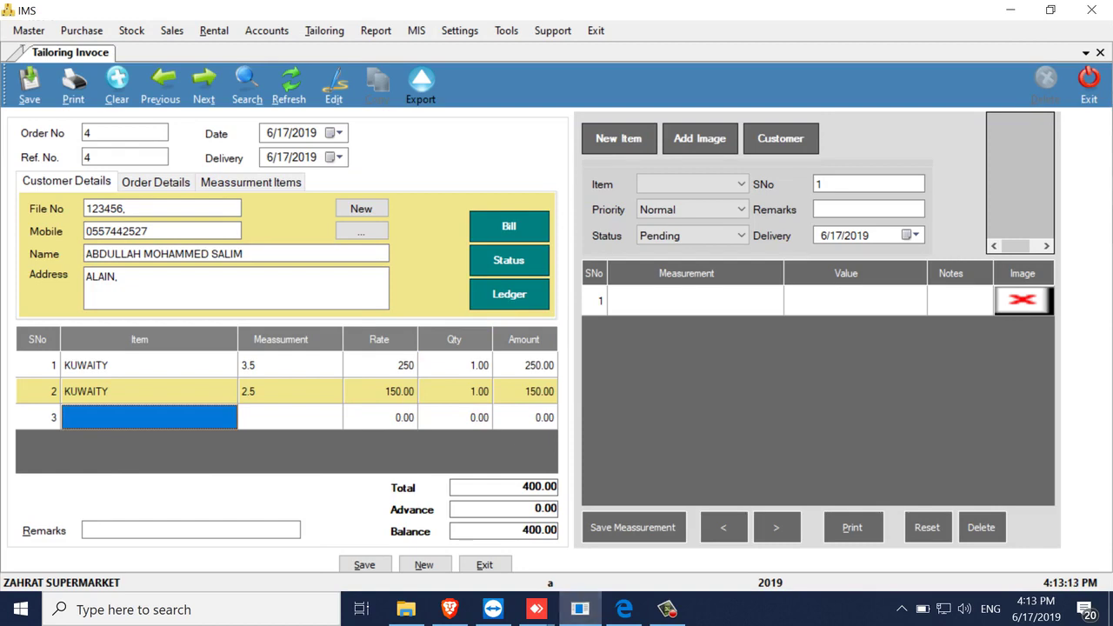
Save the invoice with an advance of 200 and load the saved order back into the form.
key(Return)
text(200)
key(Return)
key(Return)
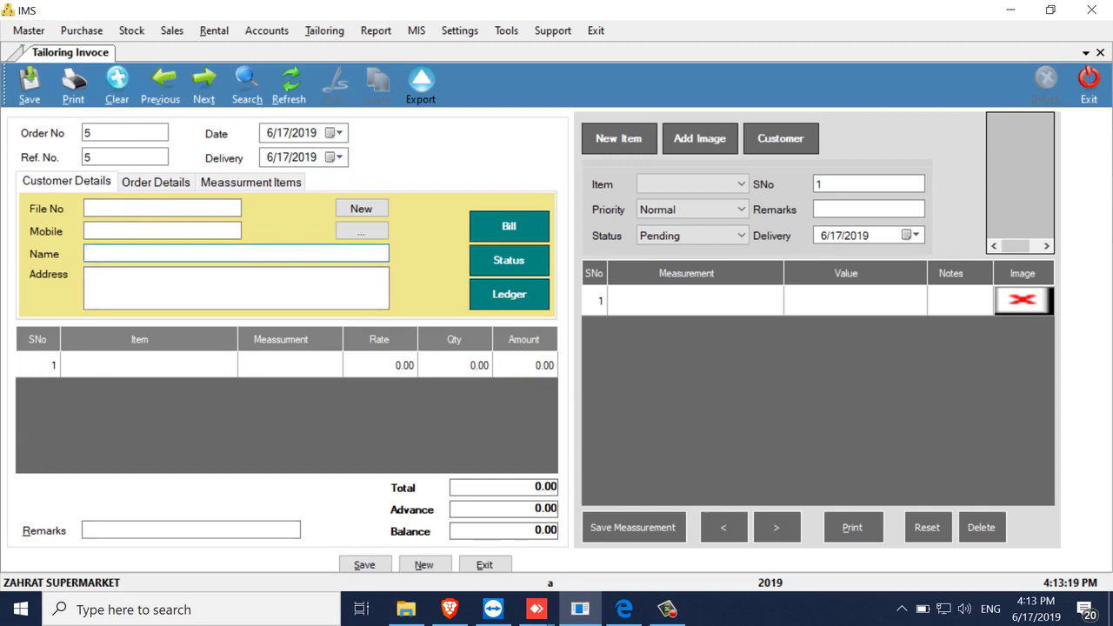
click(160, 85)
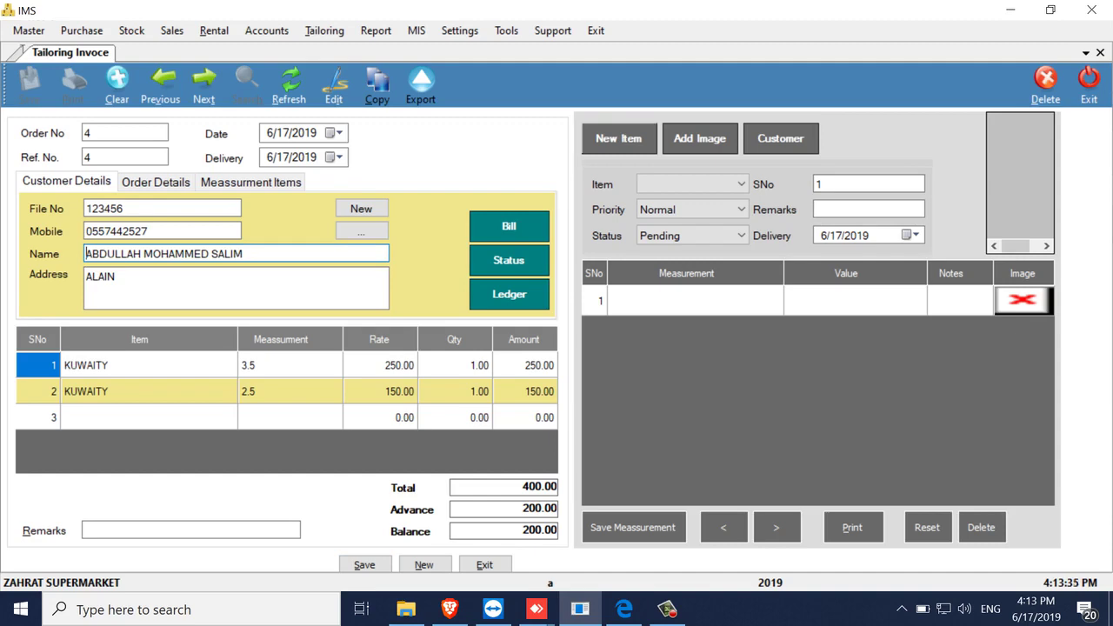
Look through the saved items in Tailoring Item Creation, checking their names, amounts and inventory options, and close the form.
click(619, 139)
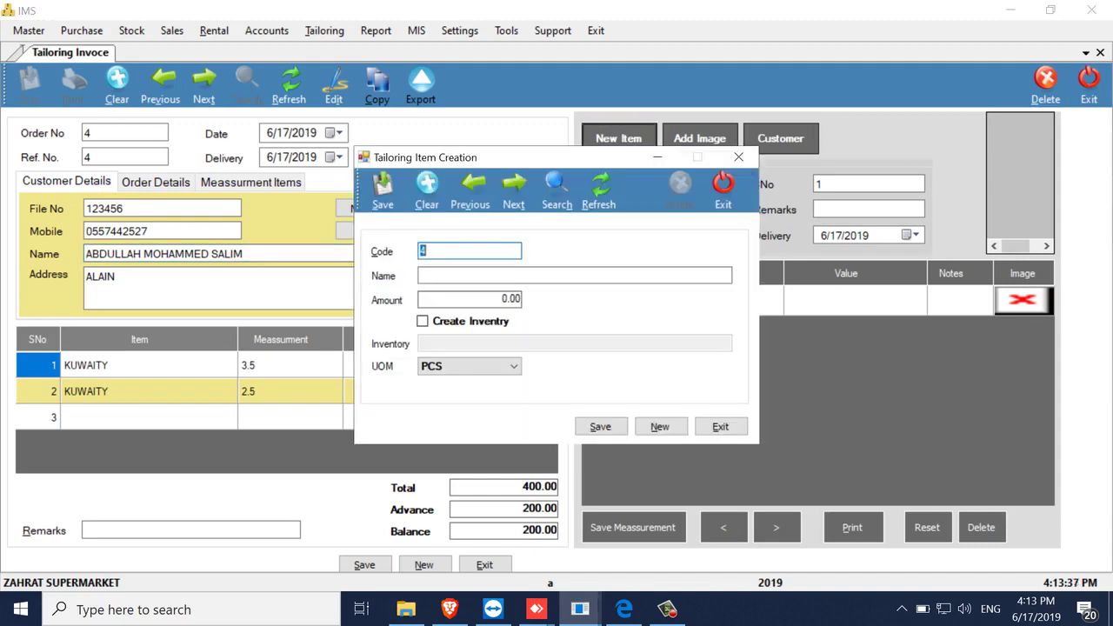
click(471, 191)
click(471, 192)
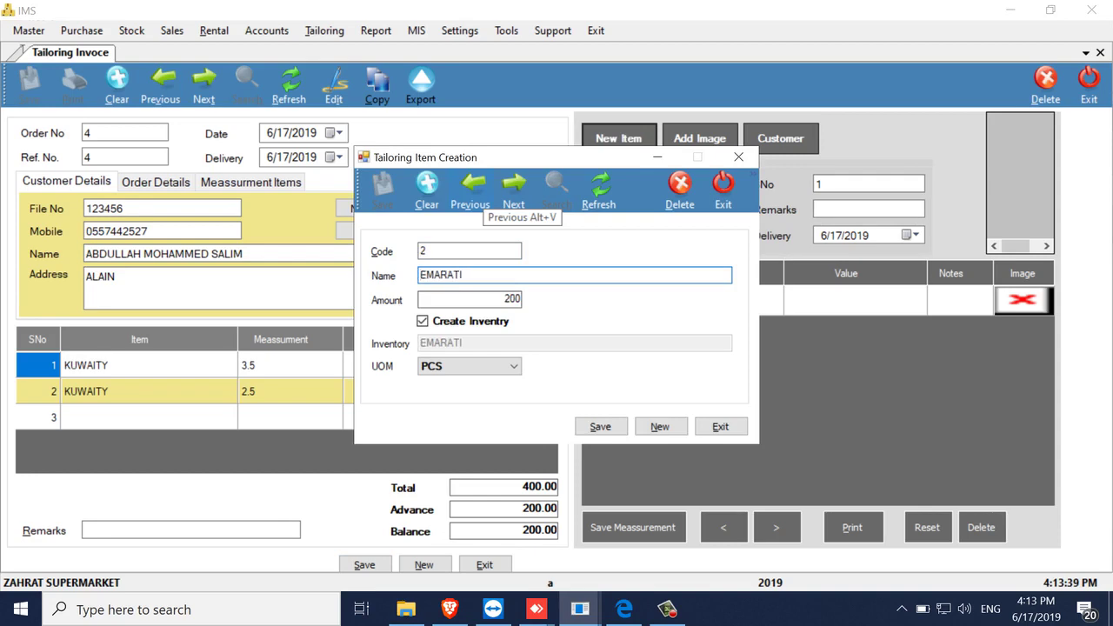
click(470, 191)
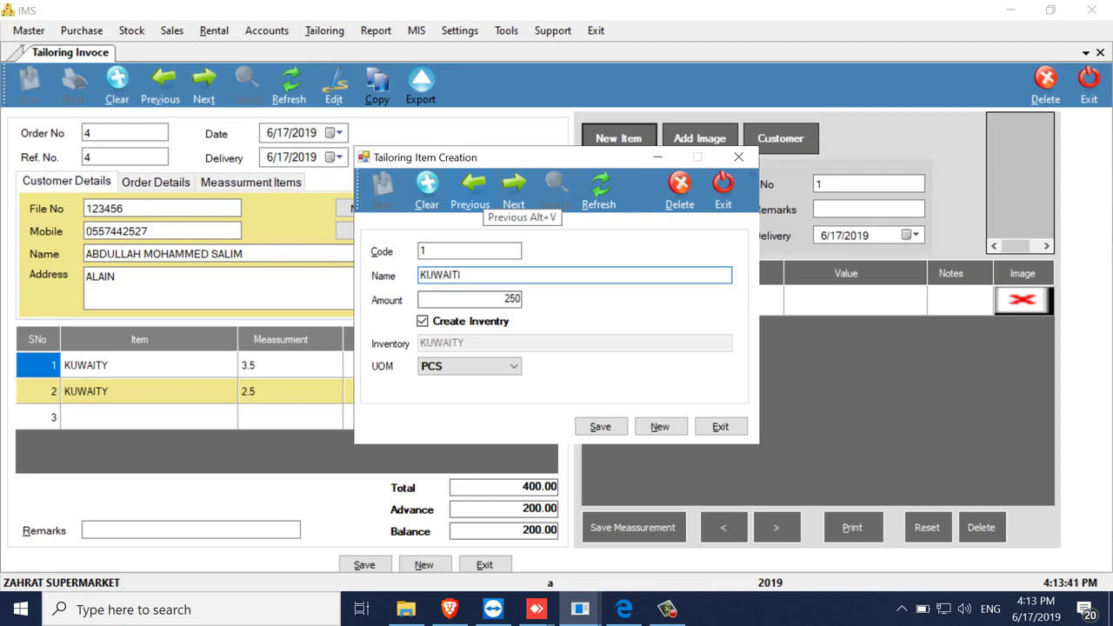
click(471, 191)
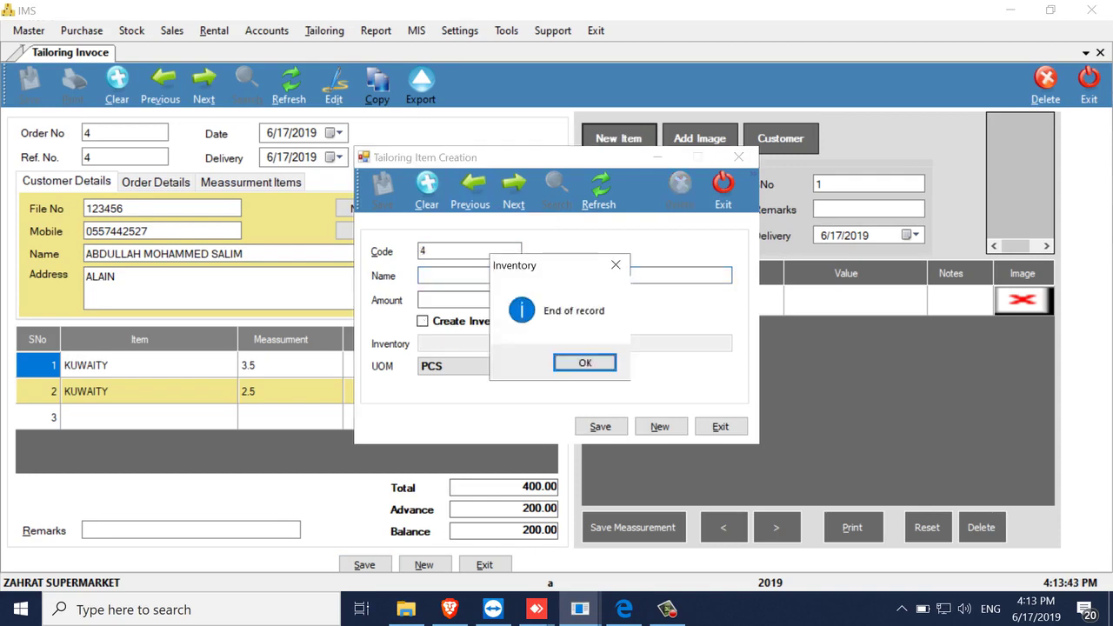
click(580, 363)
click(513, 191)
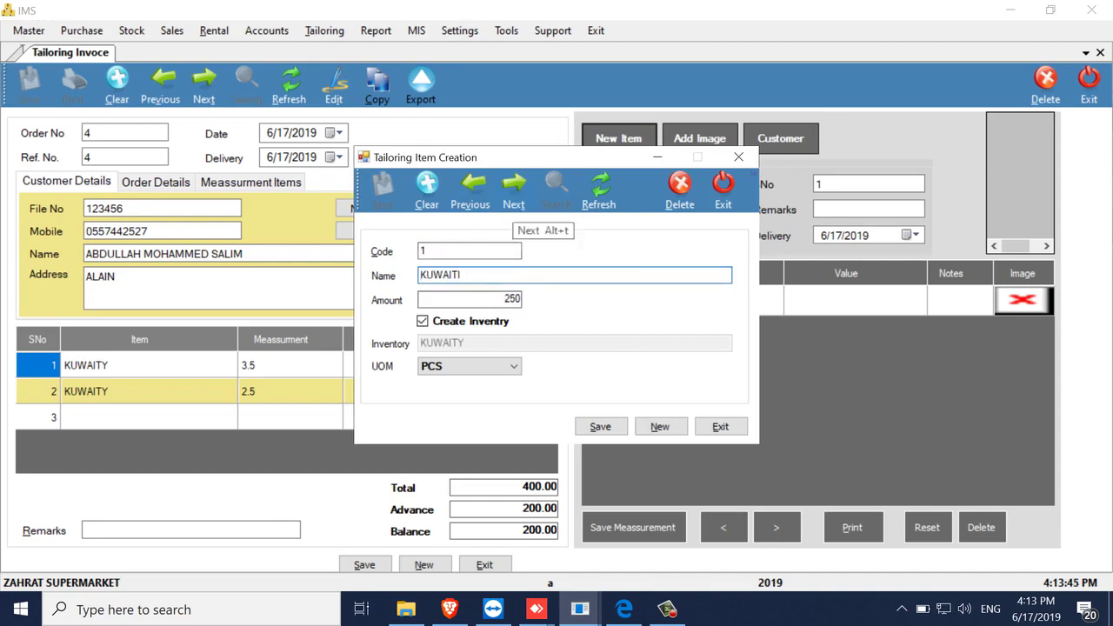
click(738, 157)
Choose KUWAITI as the measurement item, keeping Normal priority and serial number 1, and set the status to On Process.
click(693, 185)
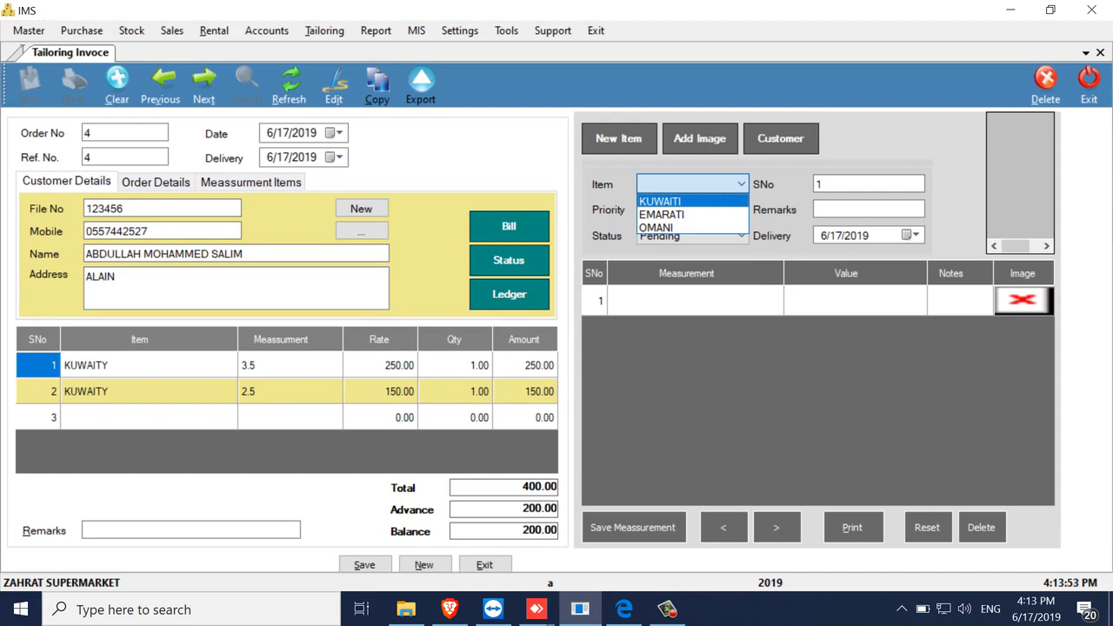
click(677, 203)
key(Return)
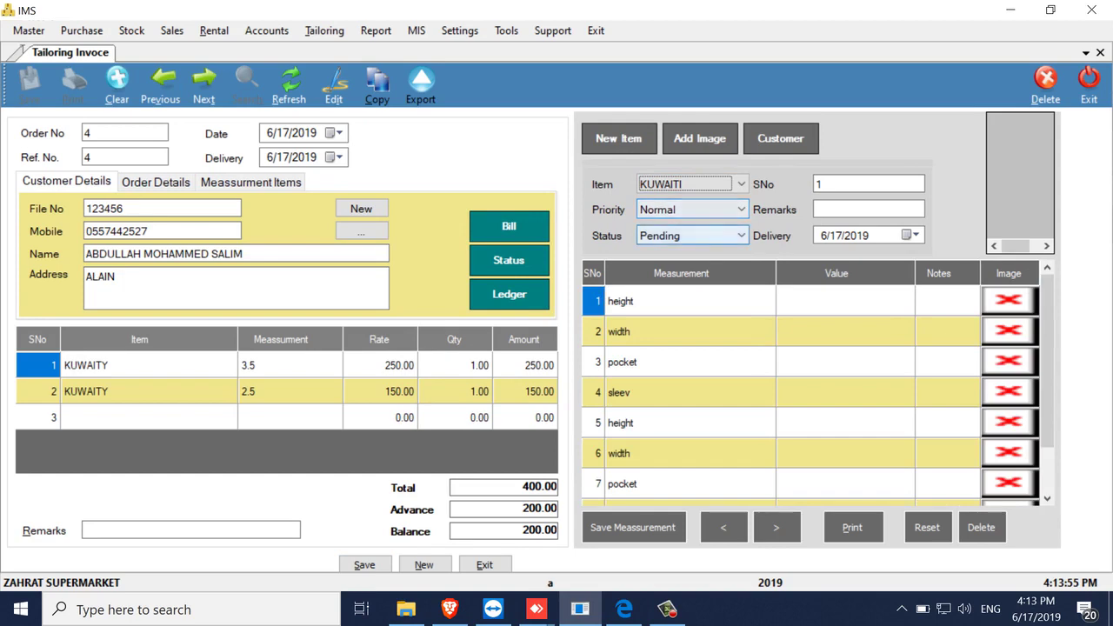
key(Return)
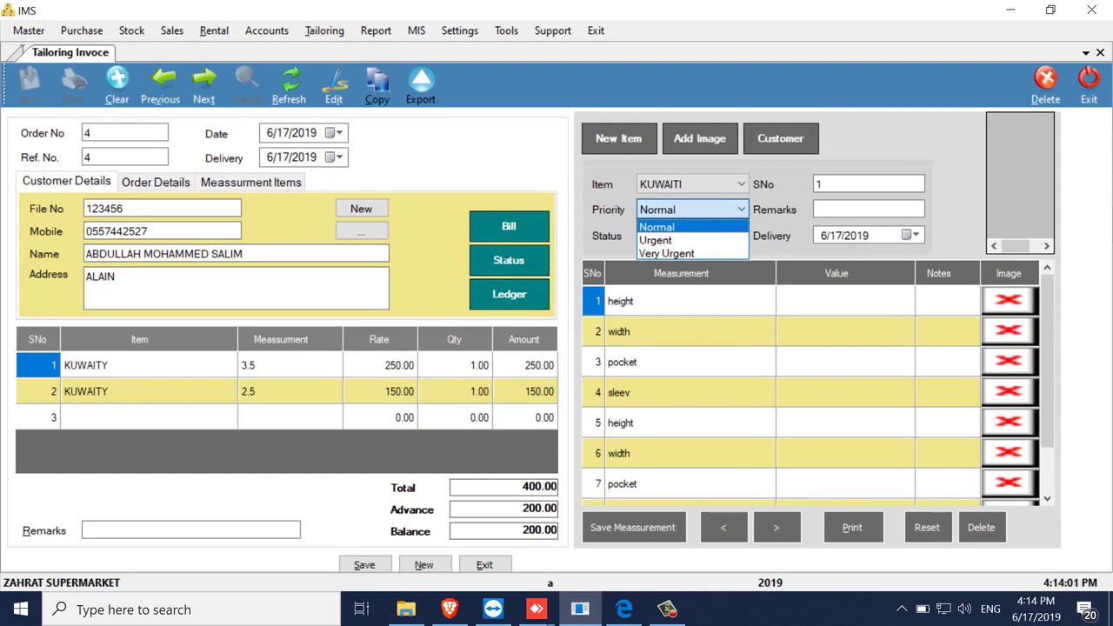
key(Return)
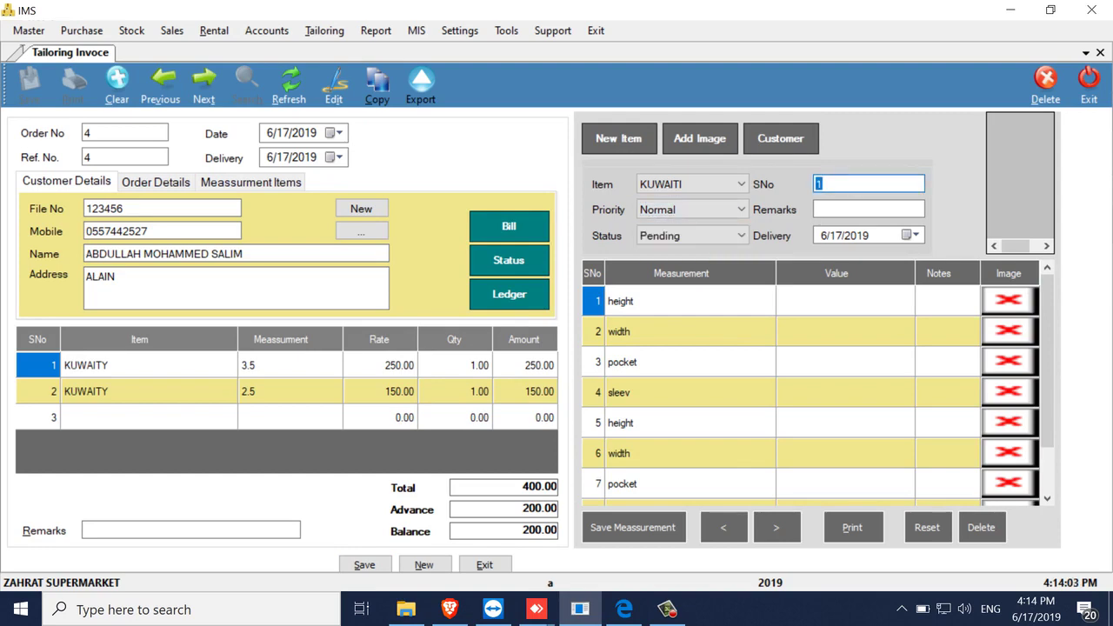
key(Return)
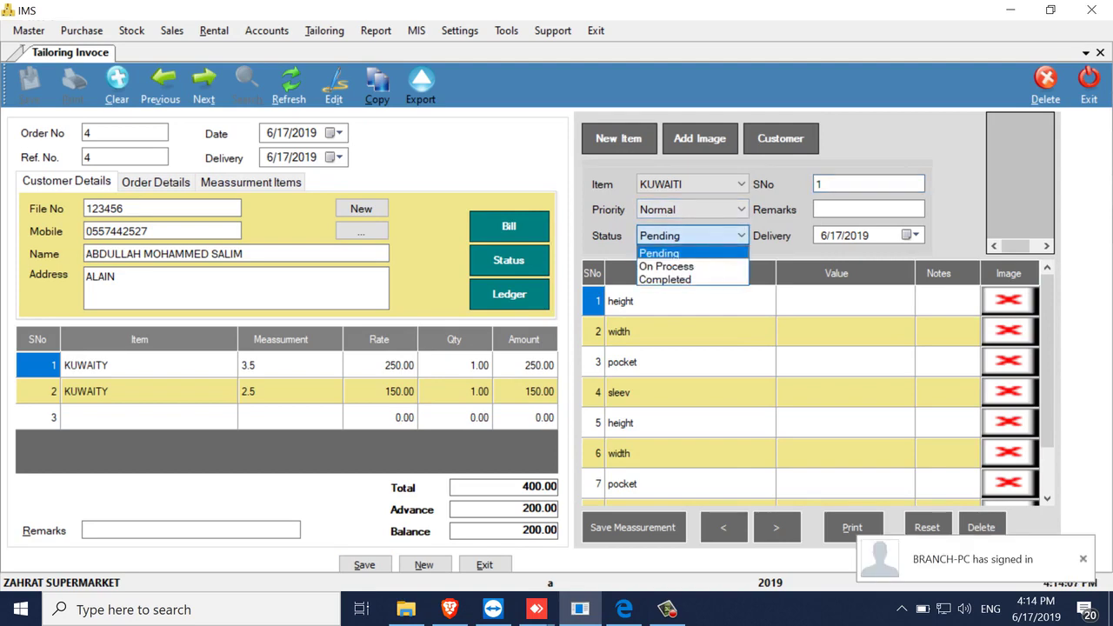
key(Down)
key(Down)
key(Up)
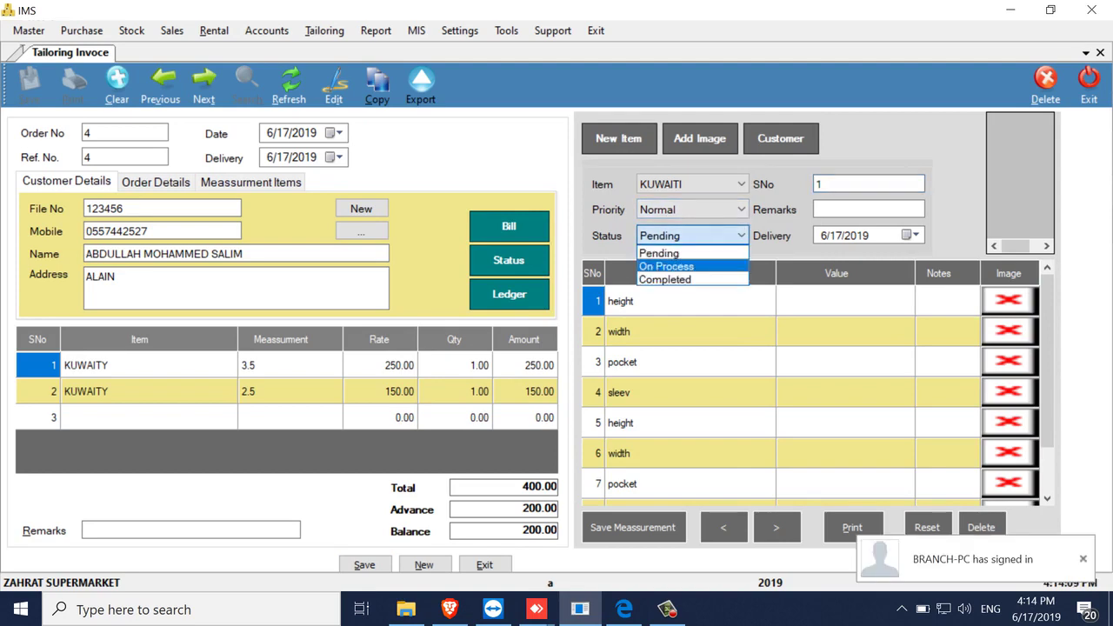
key(Return)
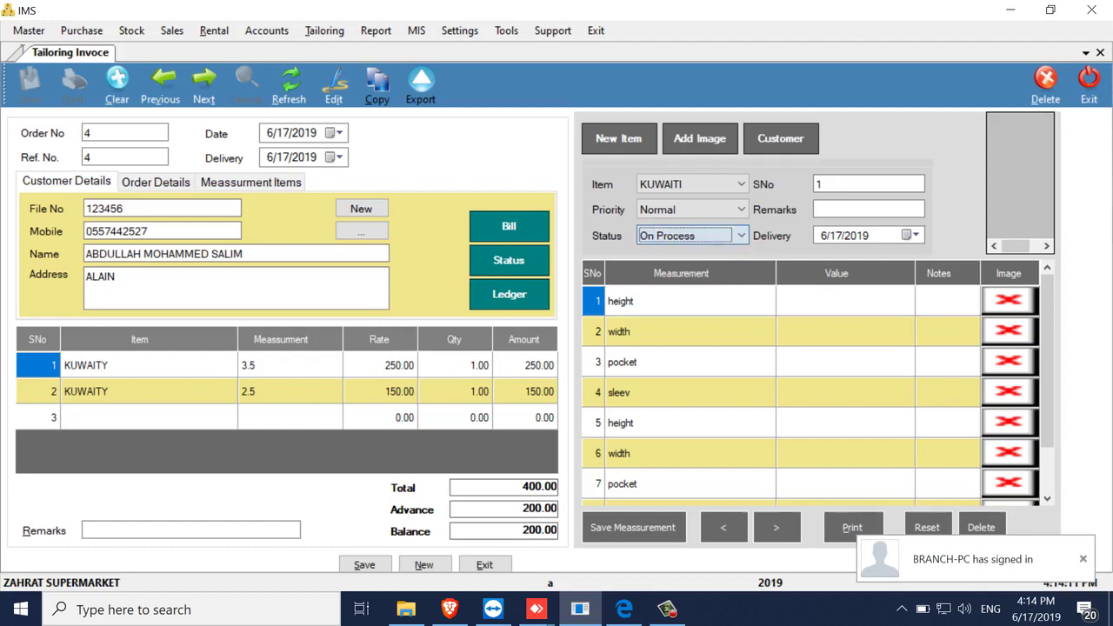
key(Tab)
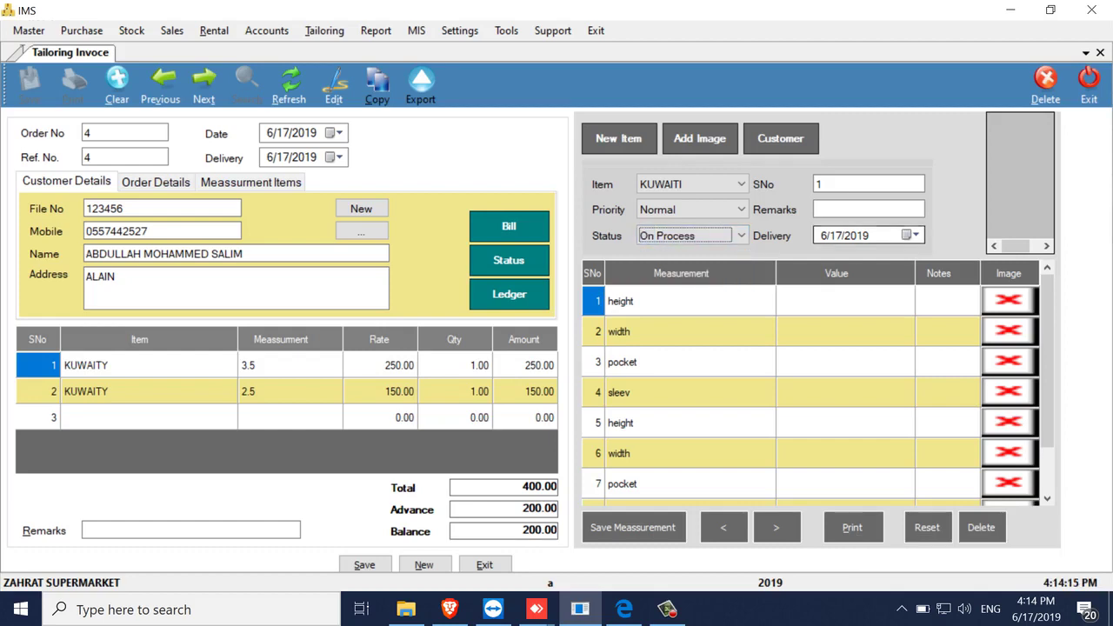
Enter 1 as the value of the first height, width, pocket and sleev measurements for the KUWAITI item.
click(691, 301)
click(691, 331)
click(690, 361)
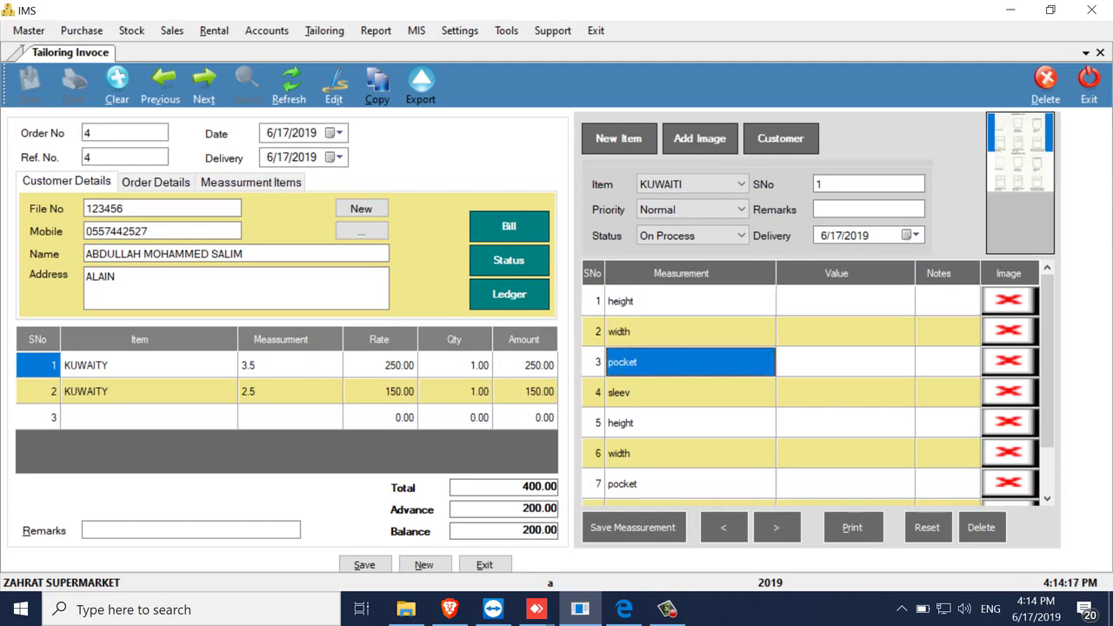
click(846, 301)
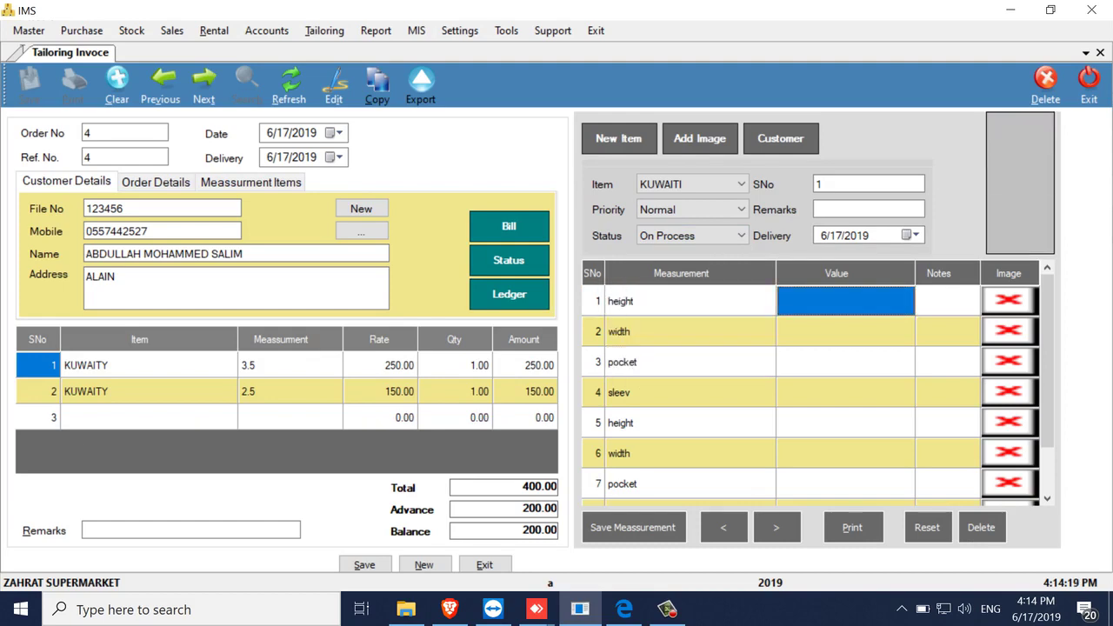
text(1)
key(Down)
text(1)
key(Down)
key(Down)
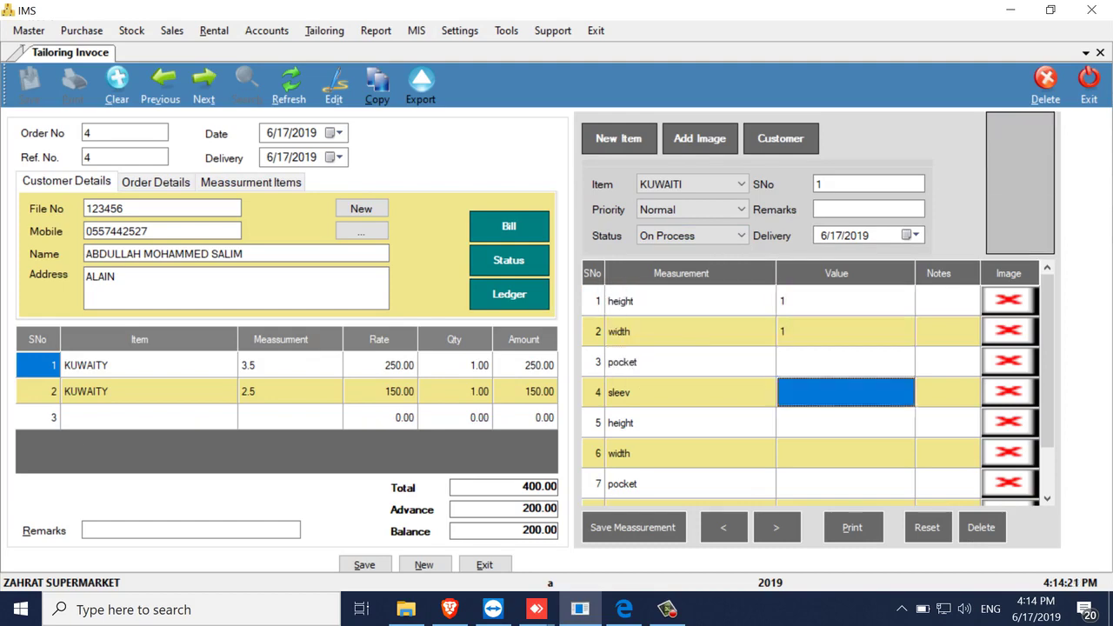
key(Up)
text(1)
key(Return)
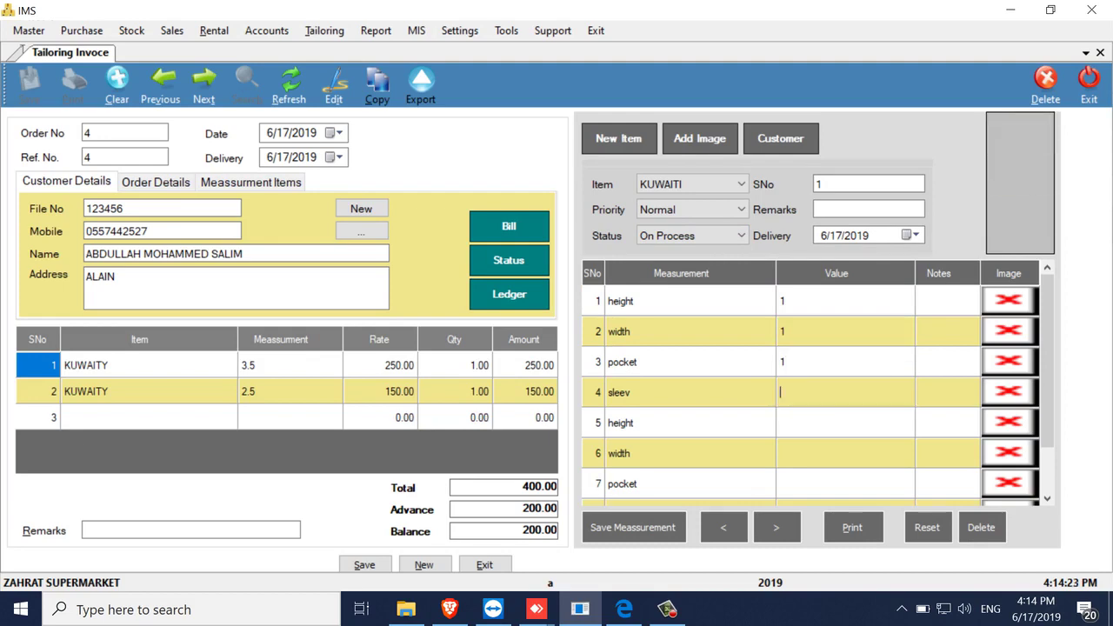
text(1)
Open the measurement image file selection to view the available desktop images, and close it without choosing one.
click(700, 138)
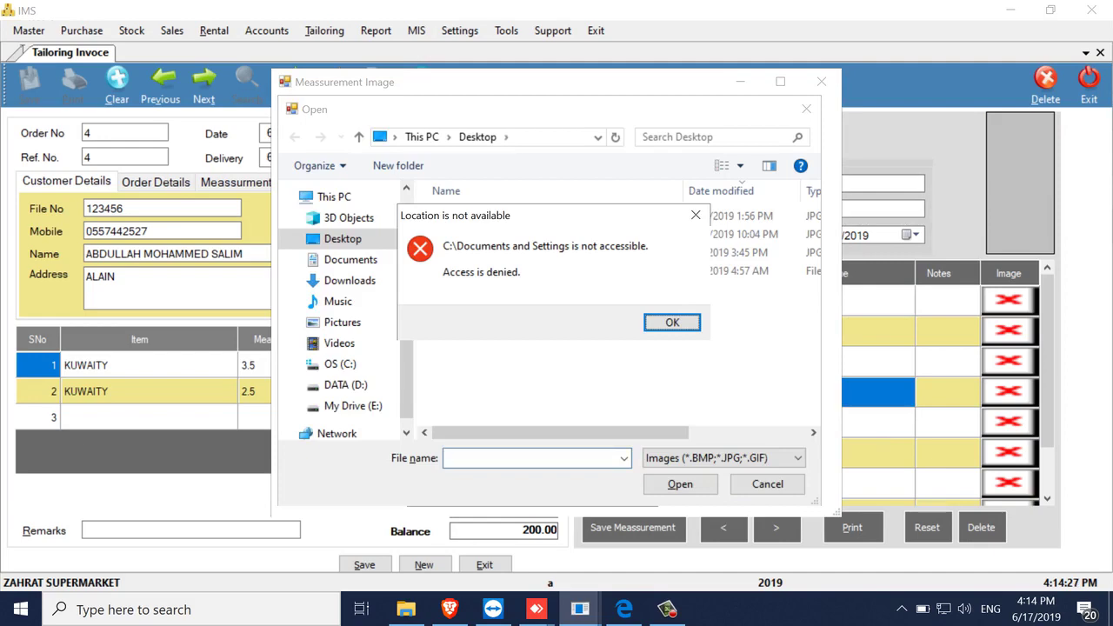
click(673, 323)
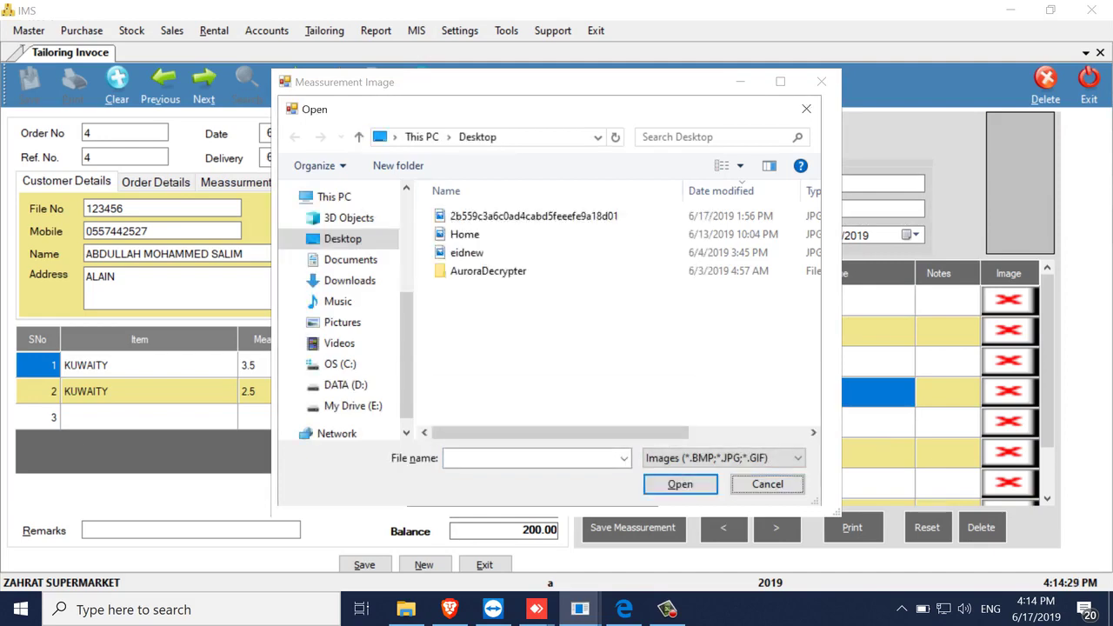
click(808, 109)
click(821, 81)
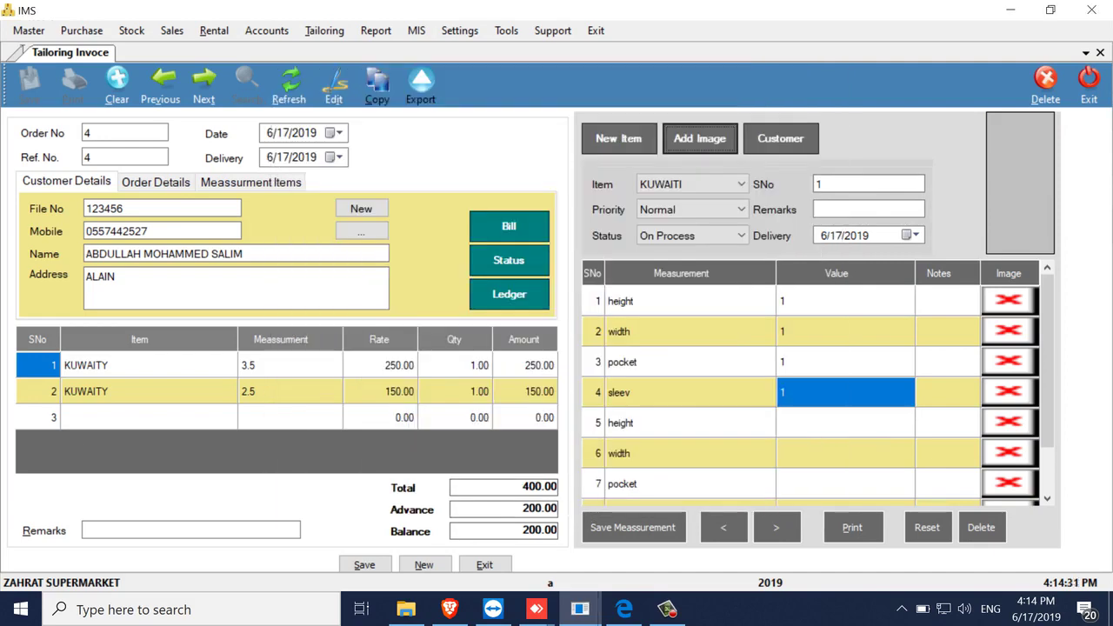
View the saved customer record in Customer Creation, close it, and check the customer's previous orders in the order details.
click(781, 138)
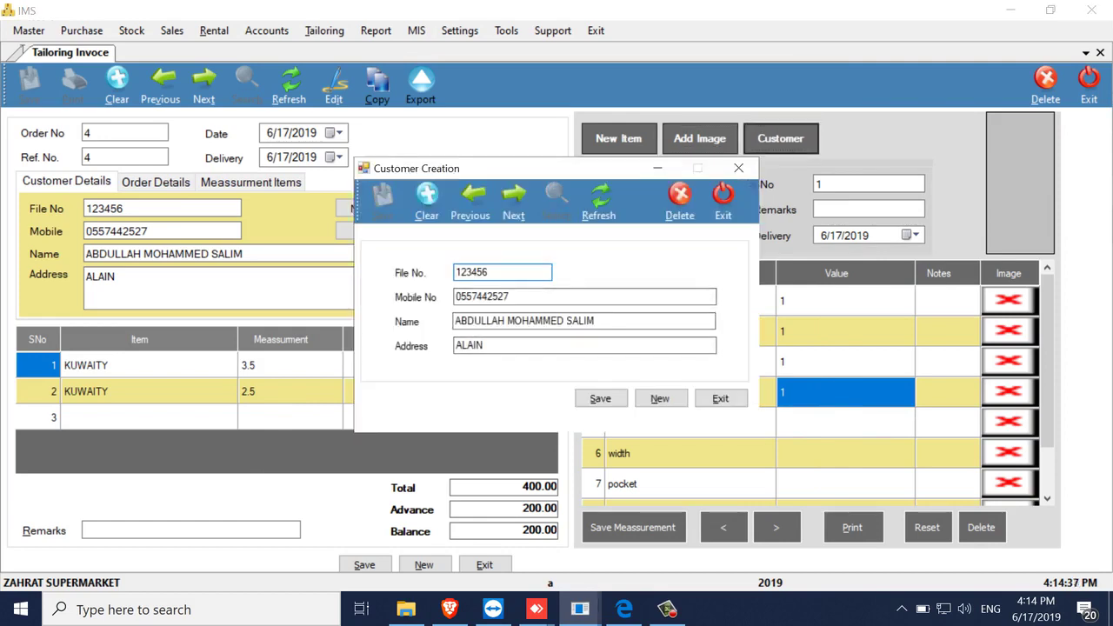
click(667, 609)
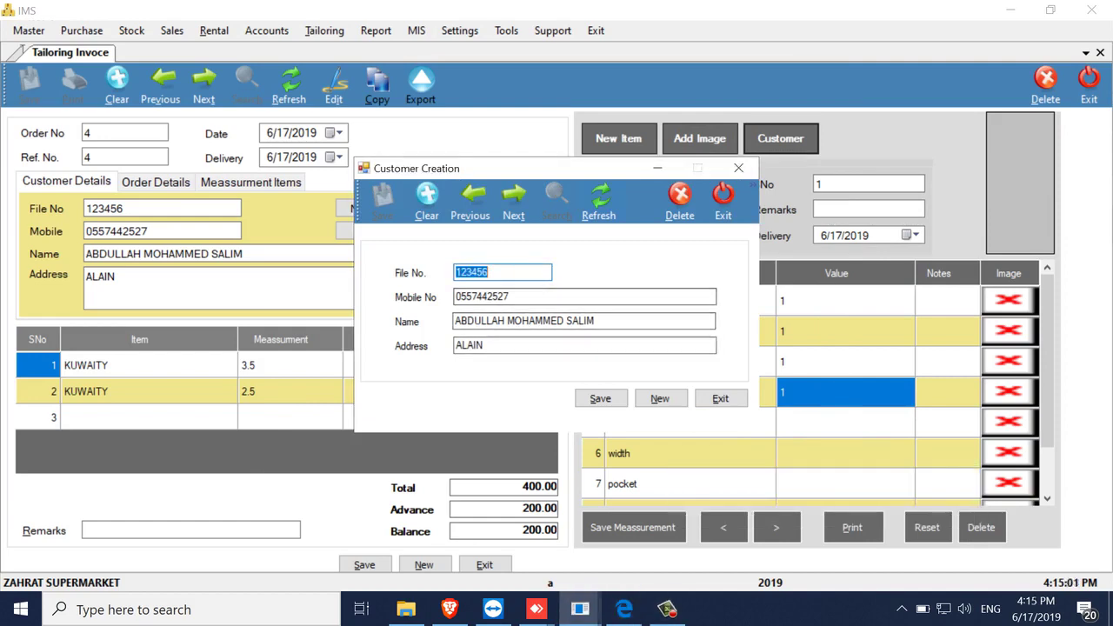
click(723, 202)
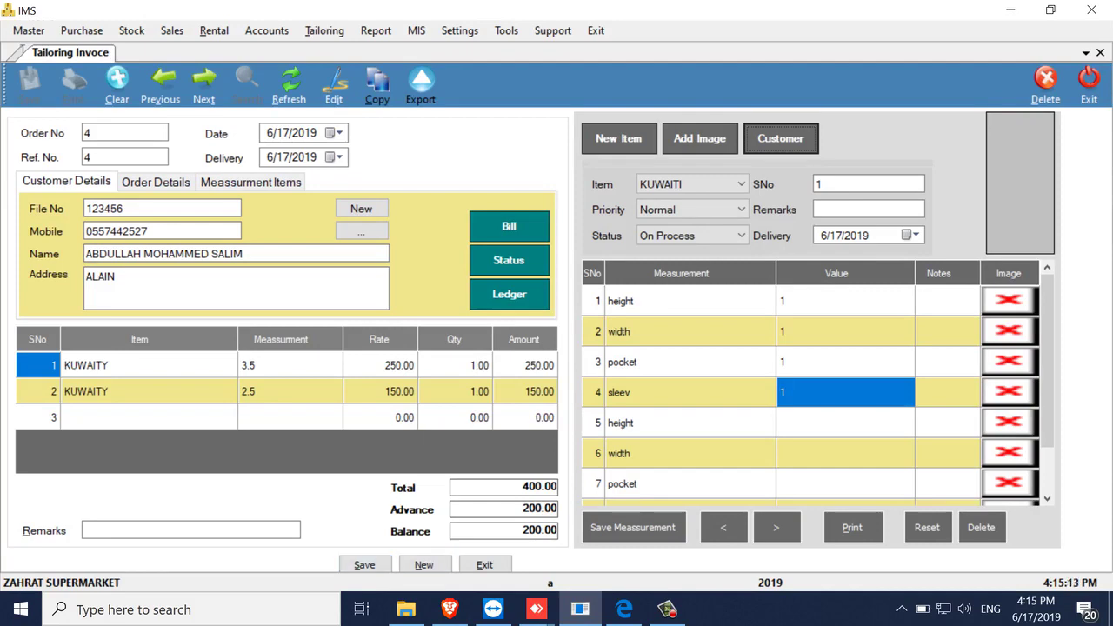
click(156, 182)
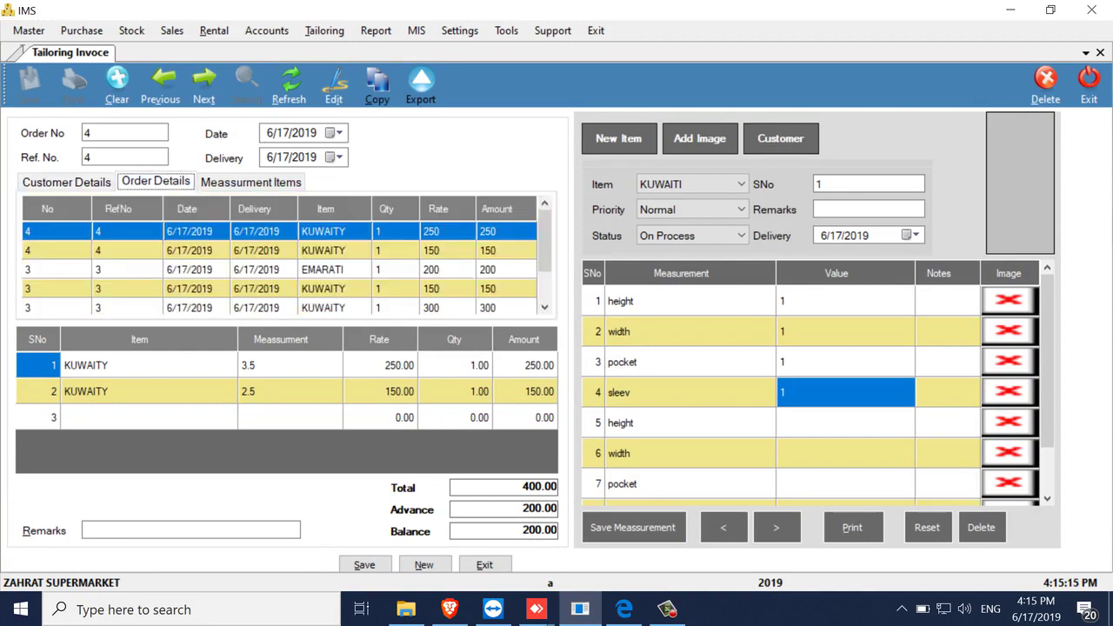
click(66, 181)
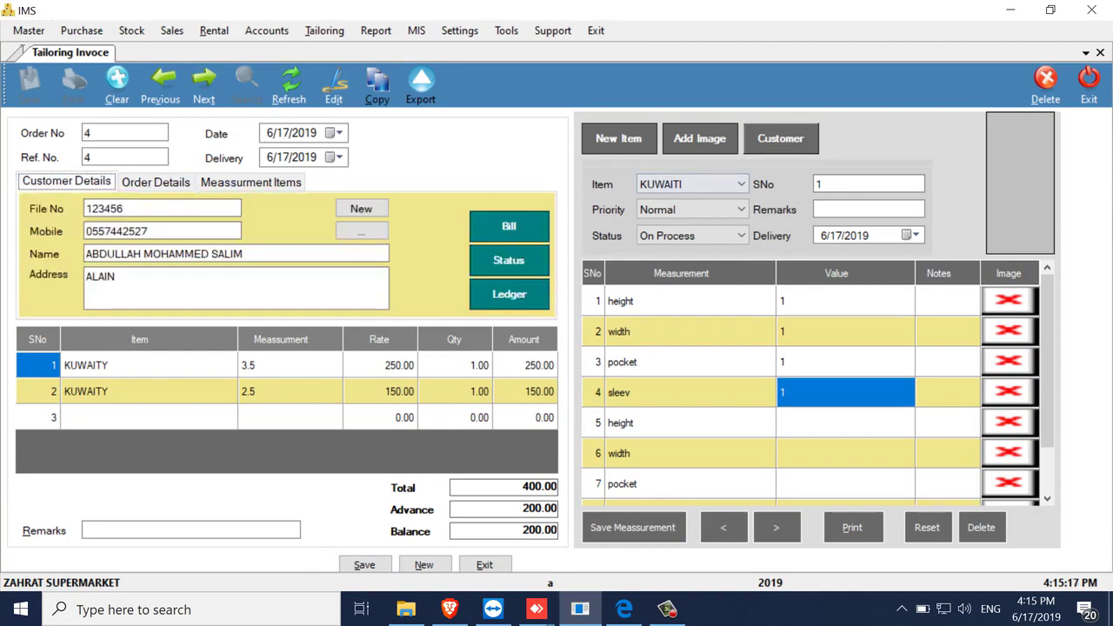
Recall the previously saved customer record in Customer Creation, save it again and close the form.
click(782, 138)
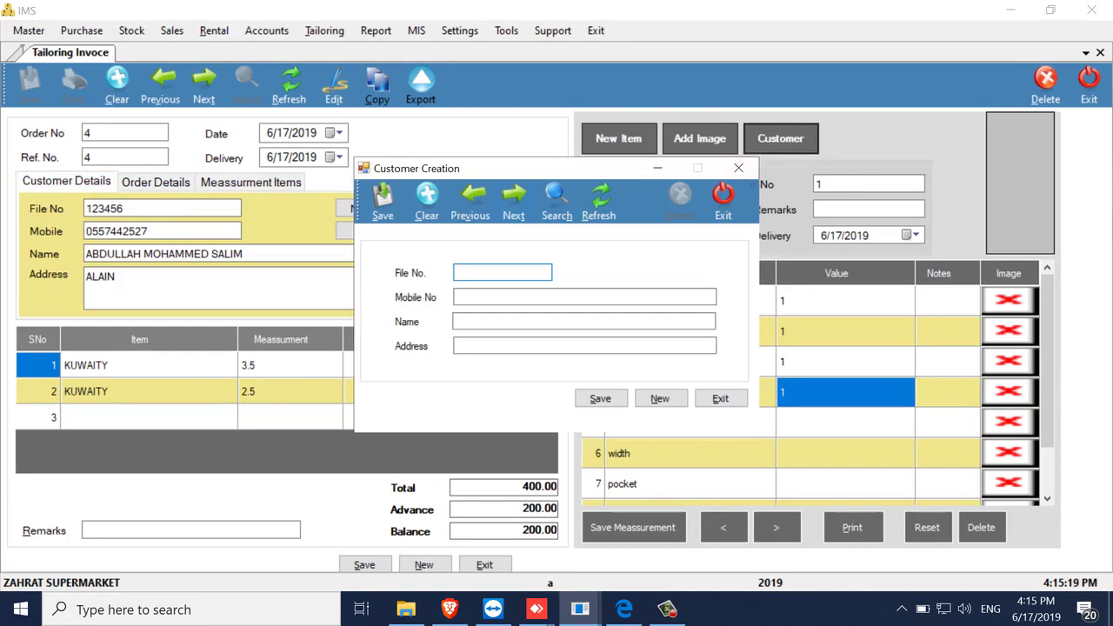
click(470, 202)
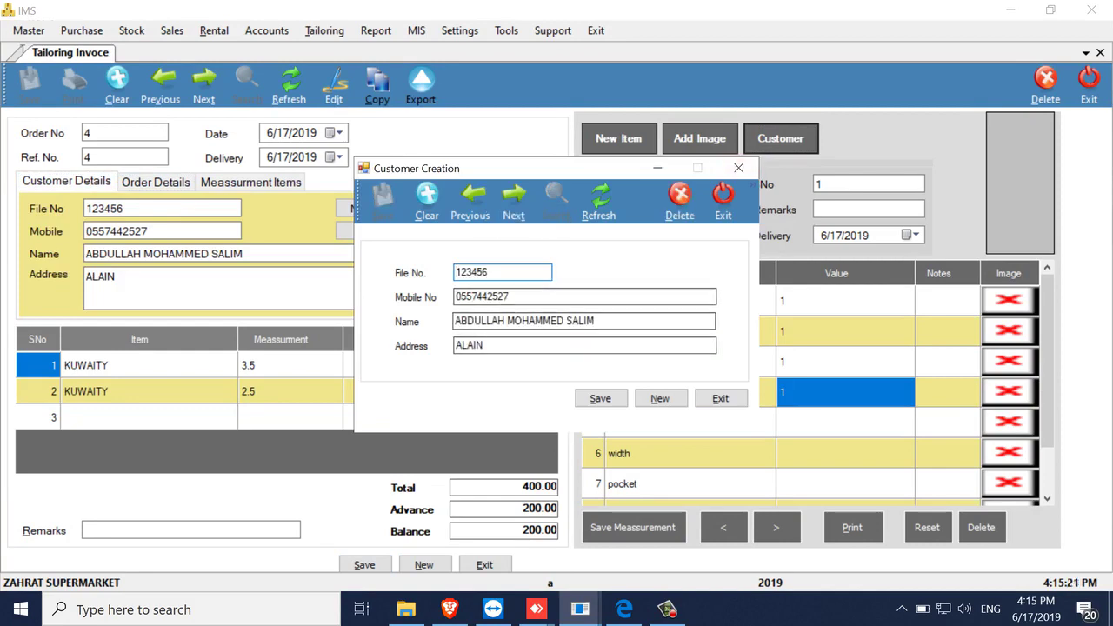
click(600, 398)
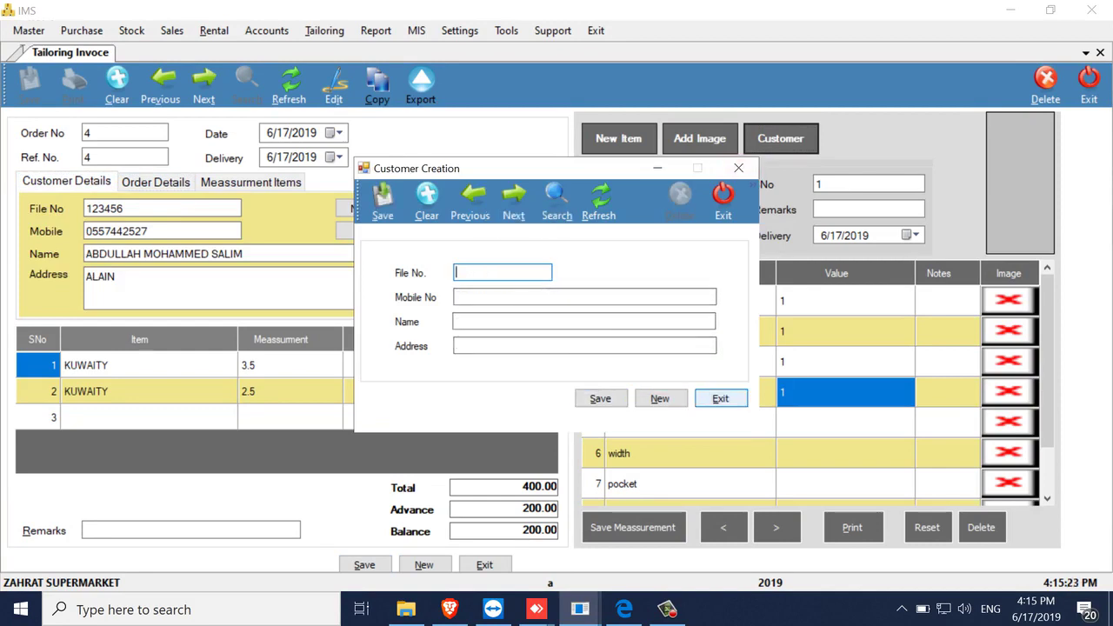
click(720, 399)
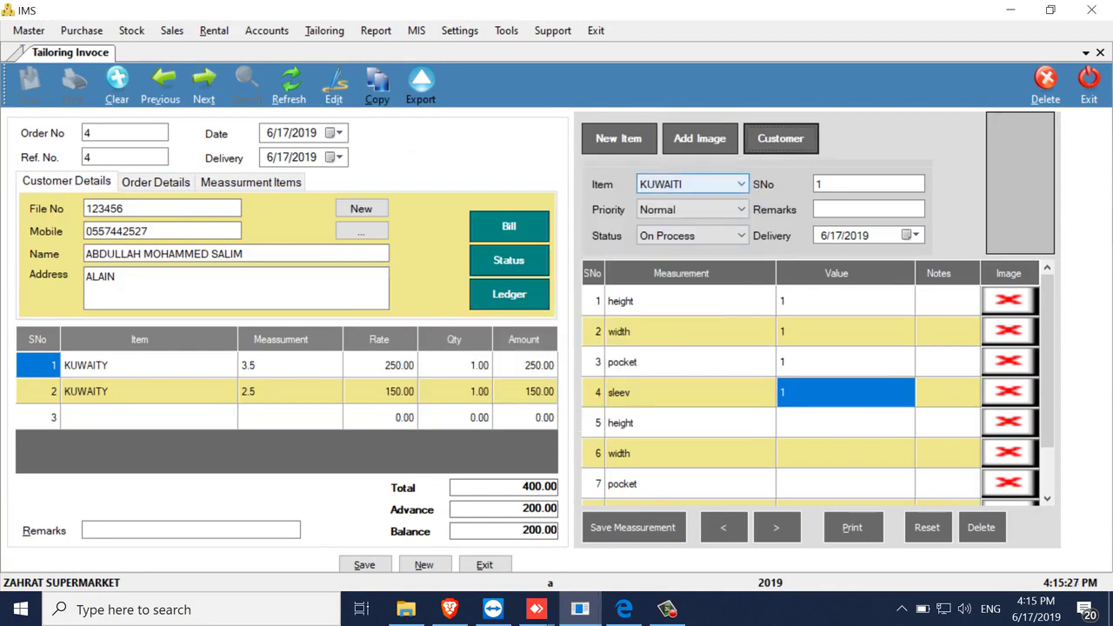
Save the measurements of the KUWAITI item for order 4.
click(709, 185)
click(709, 185)
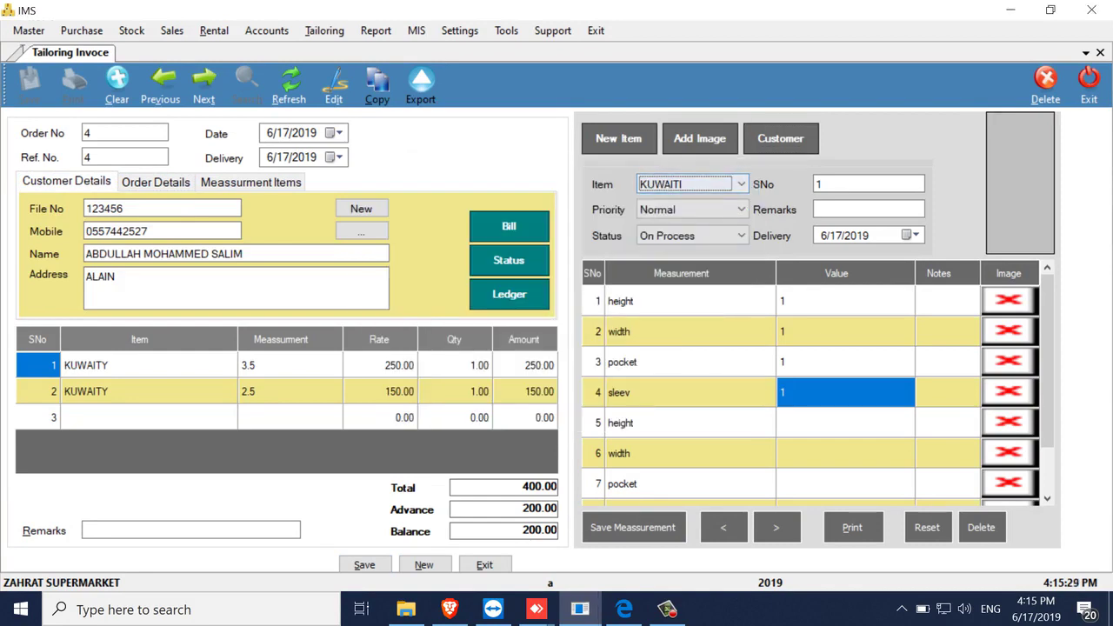
click(633, 527)
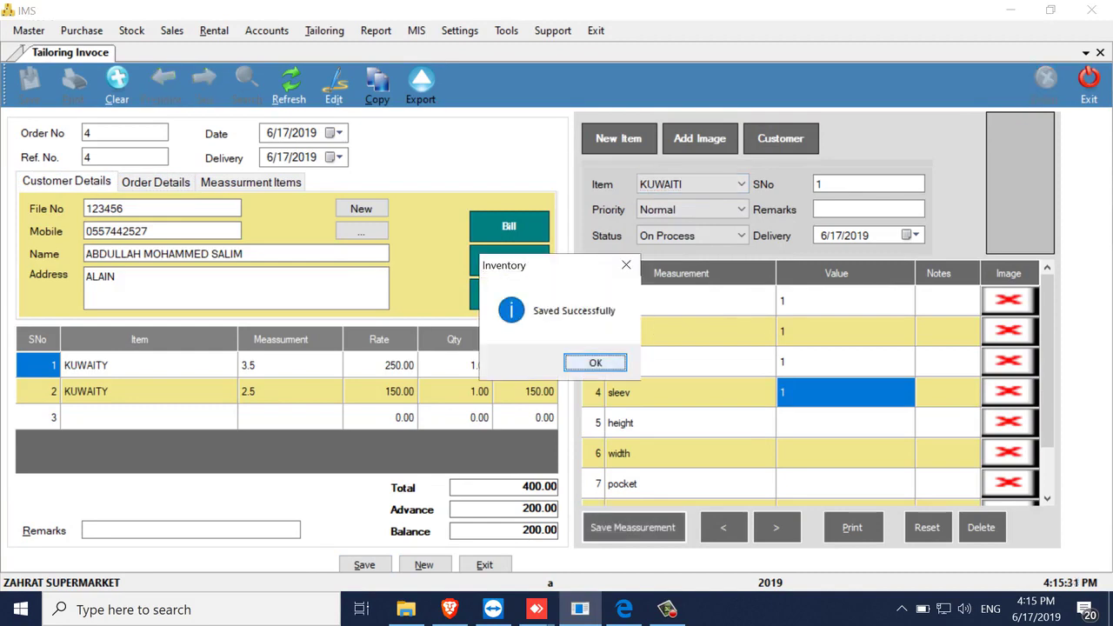
key(Return)
Choose EMARATI as the measurement item for serial number 2 and look over the customer and order details.
key(alt+Down)
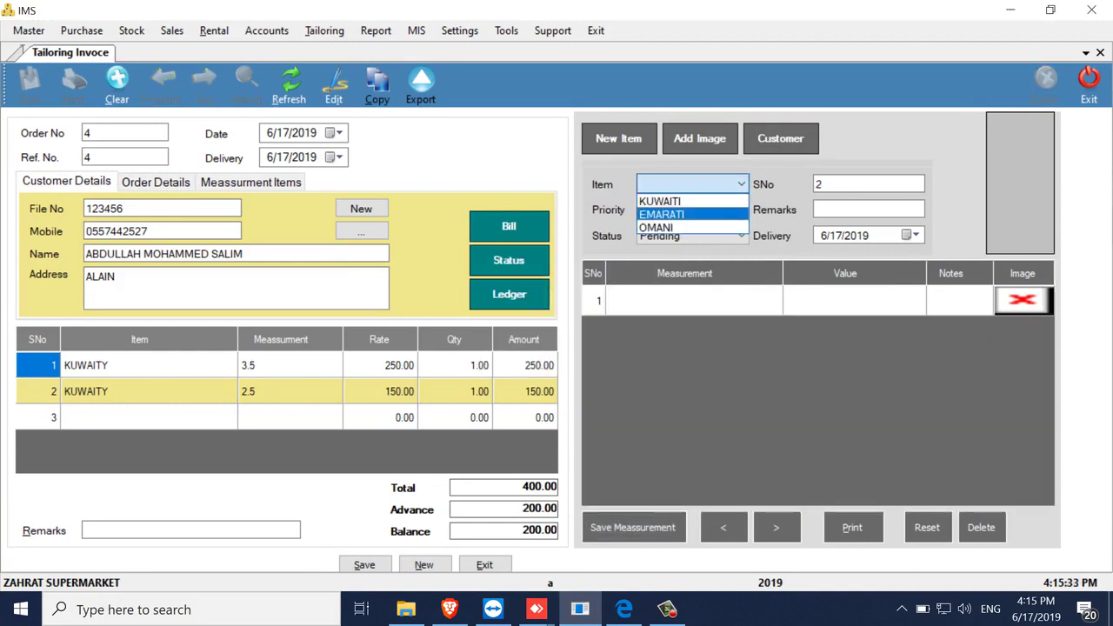
key(Return)
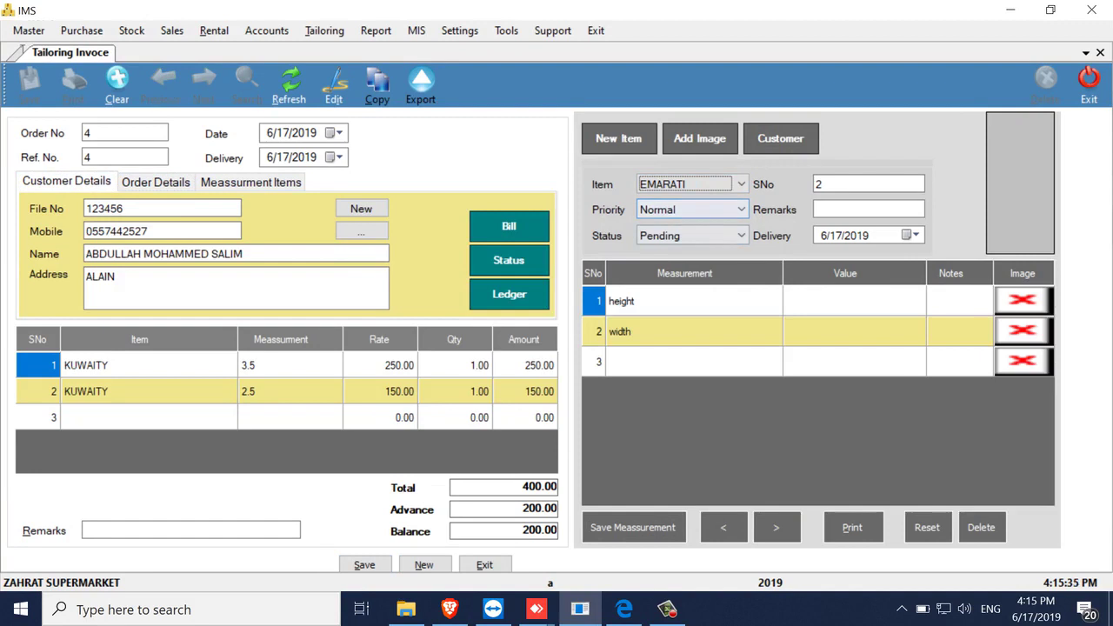
click(855, 301)
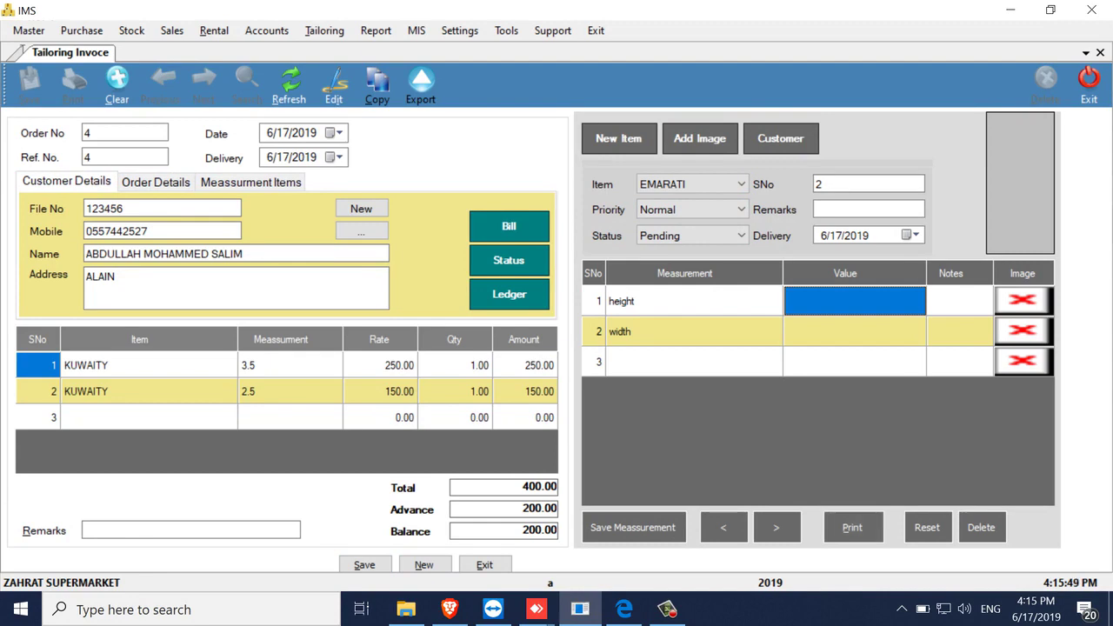
click(162, 209)
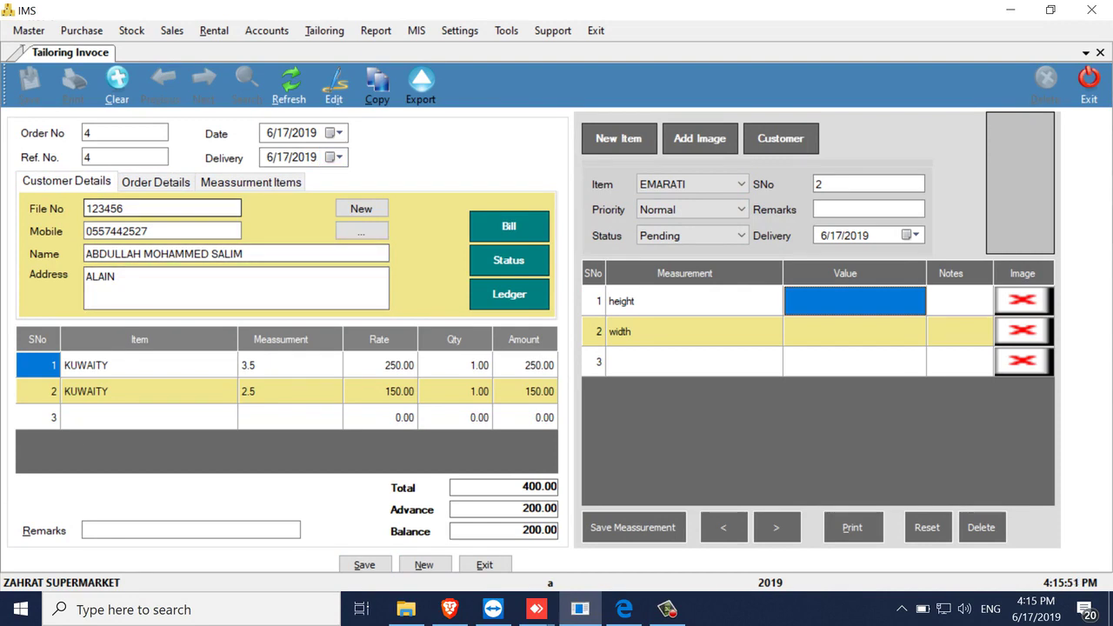
click(156, 183)
click(67, 181)
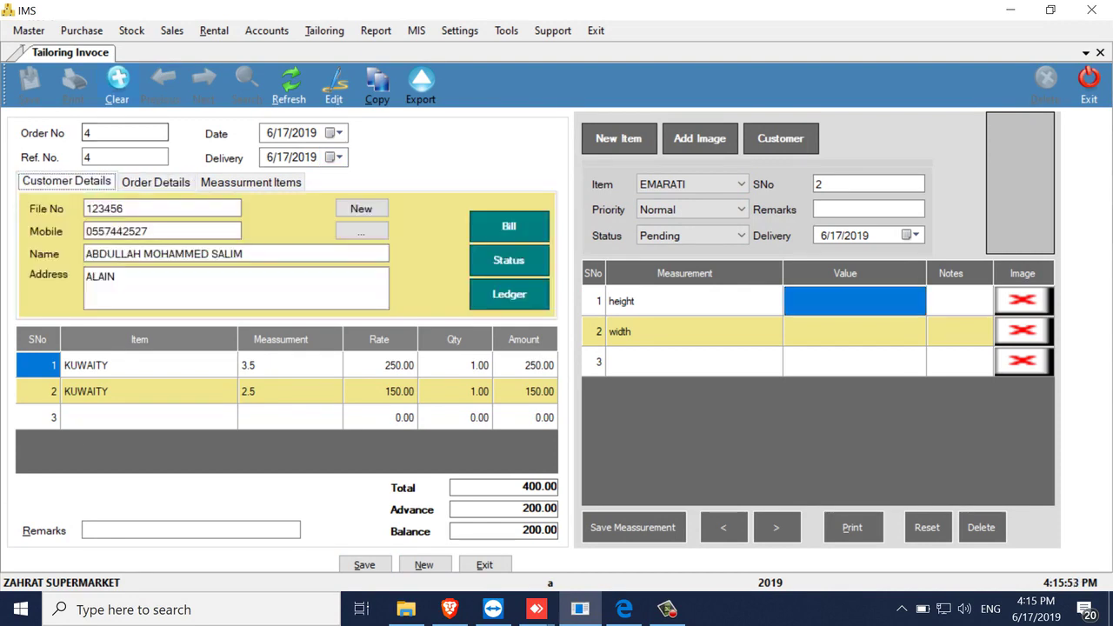
Start a new tailoring invoice and view the available search fields in the customer list, closing it without a selection.
click(116, 85)
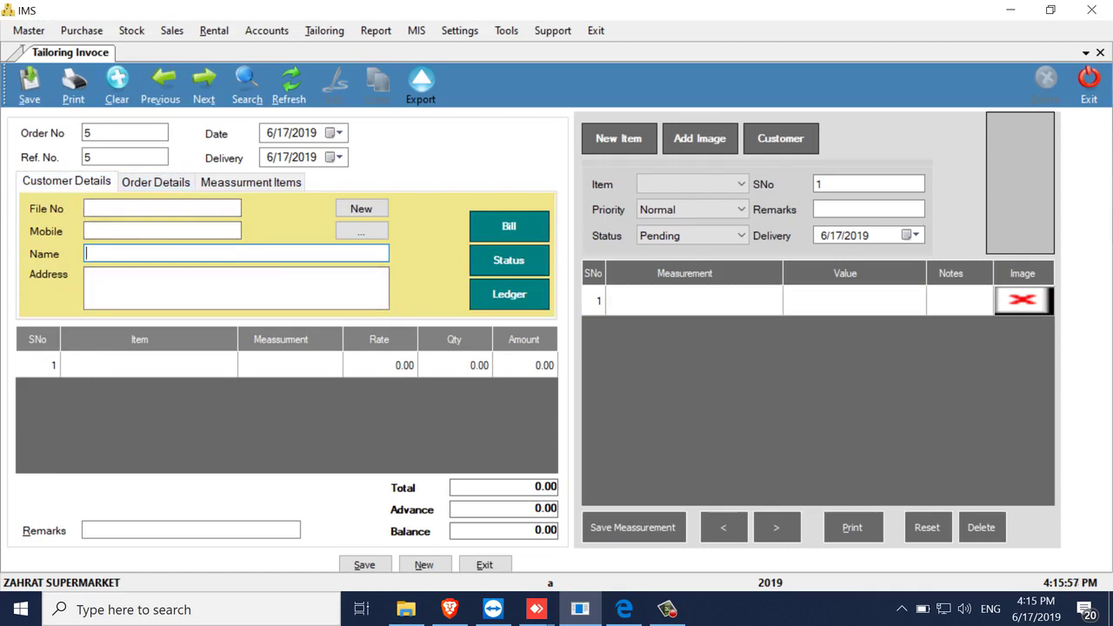
click(362, 230)
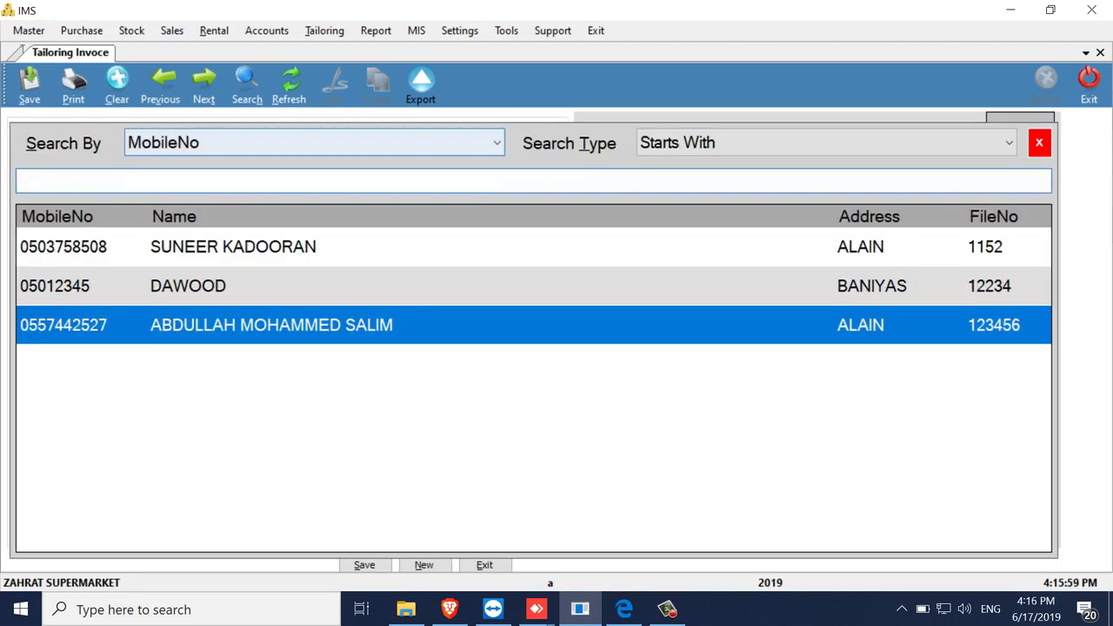
click(234, 142)
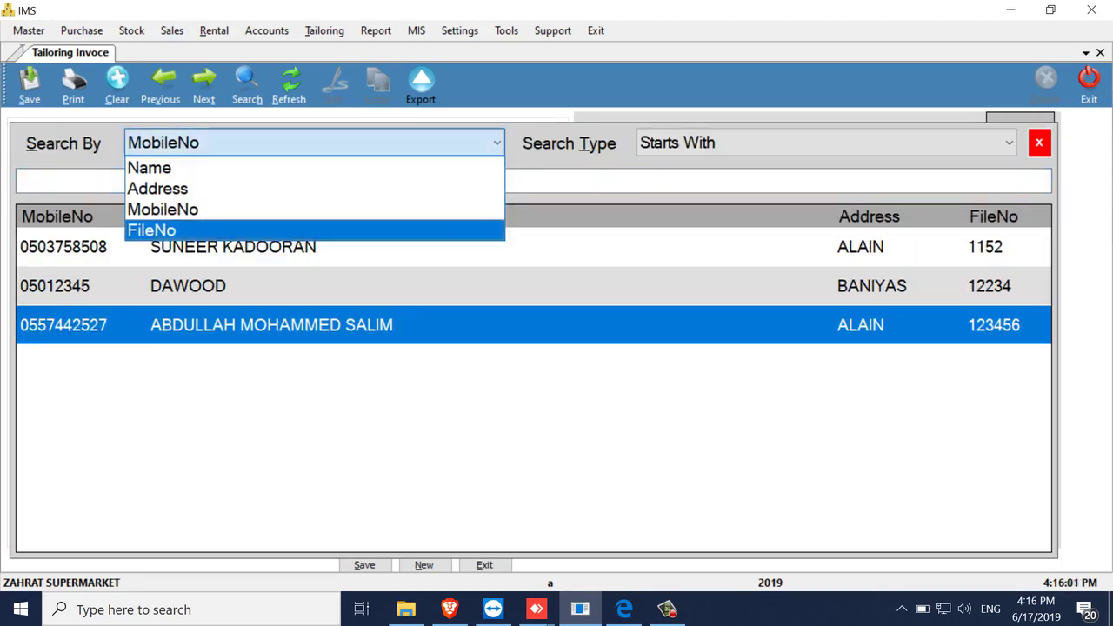
key(Up)
key(Up)
key(Escape)
key(Escape)
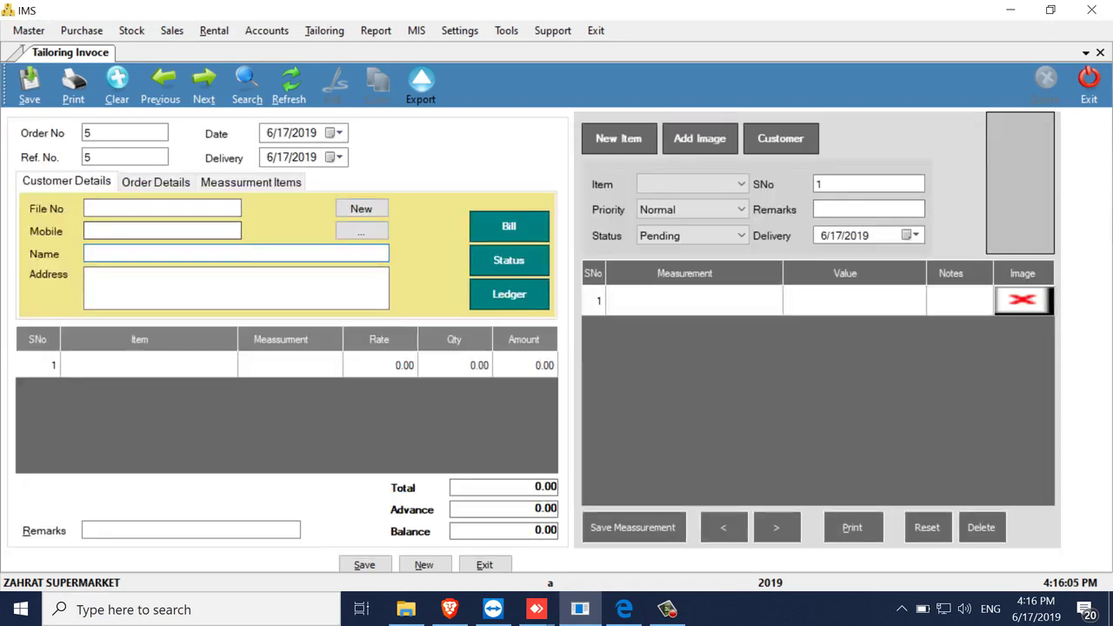
Select the first customer in the customer list for the new invoice.
click(362, 232)
click(279, 247)
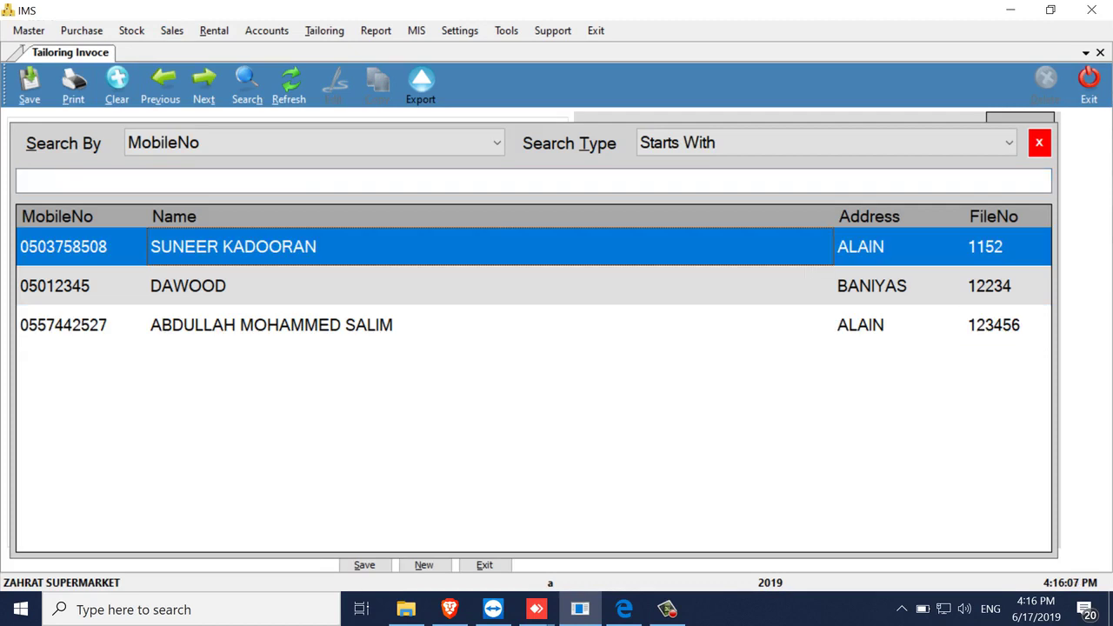
key(Return)
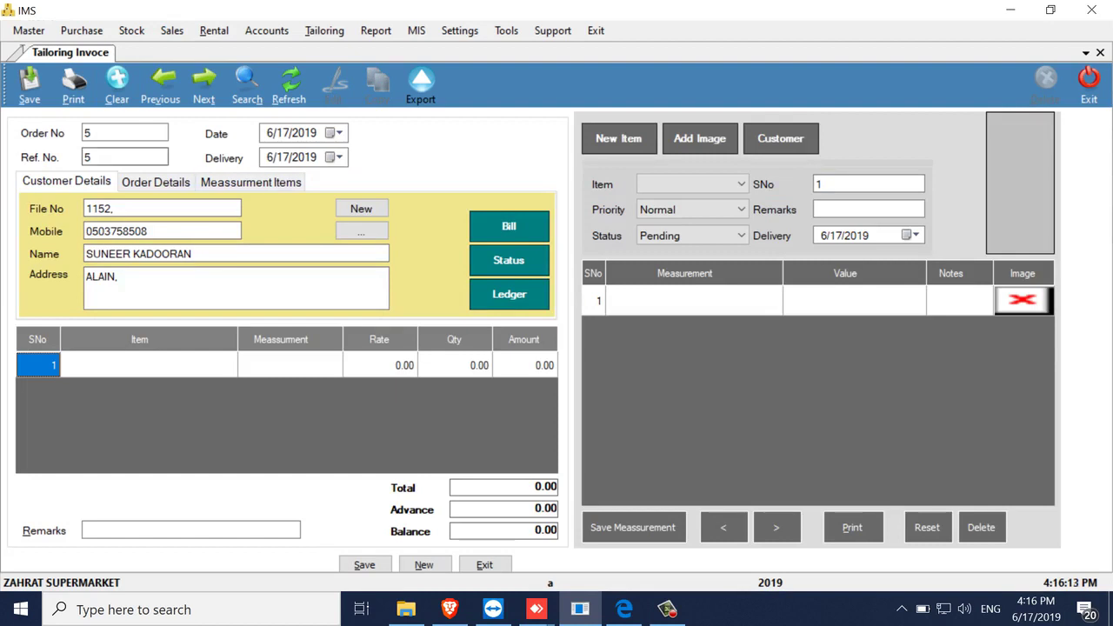
View the stored measurements of both of the customer's previous KUWAITI measurement items.
click(250, 182)
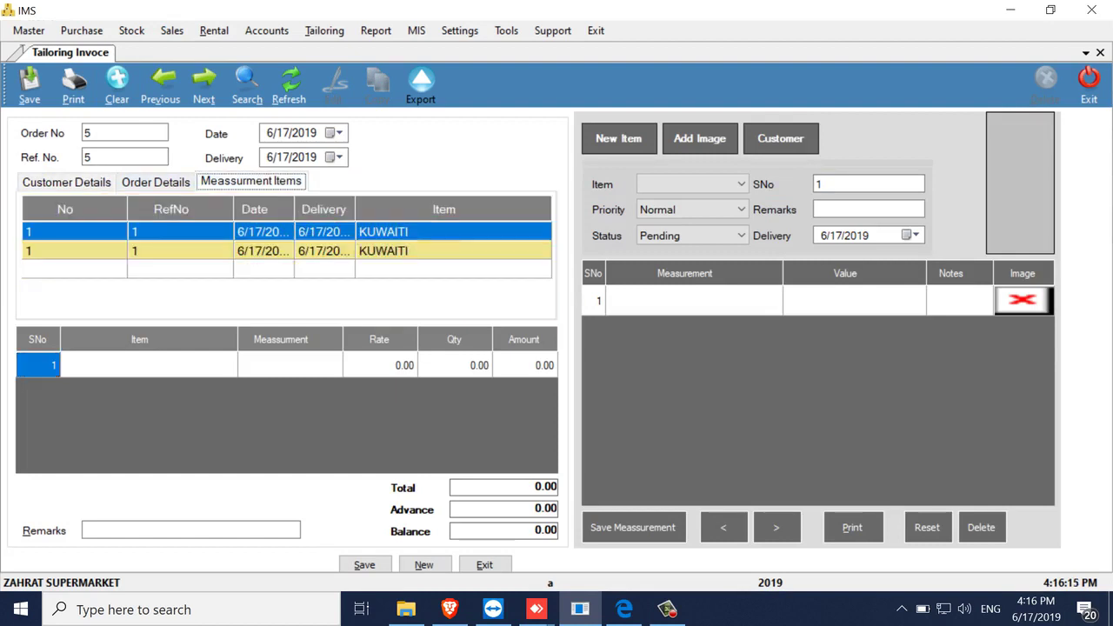
double_click(324, 232)
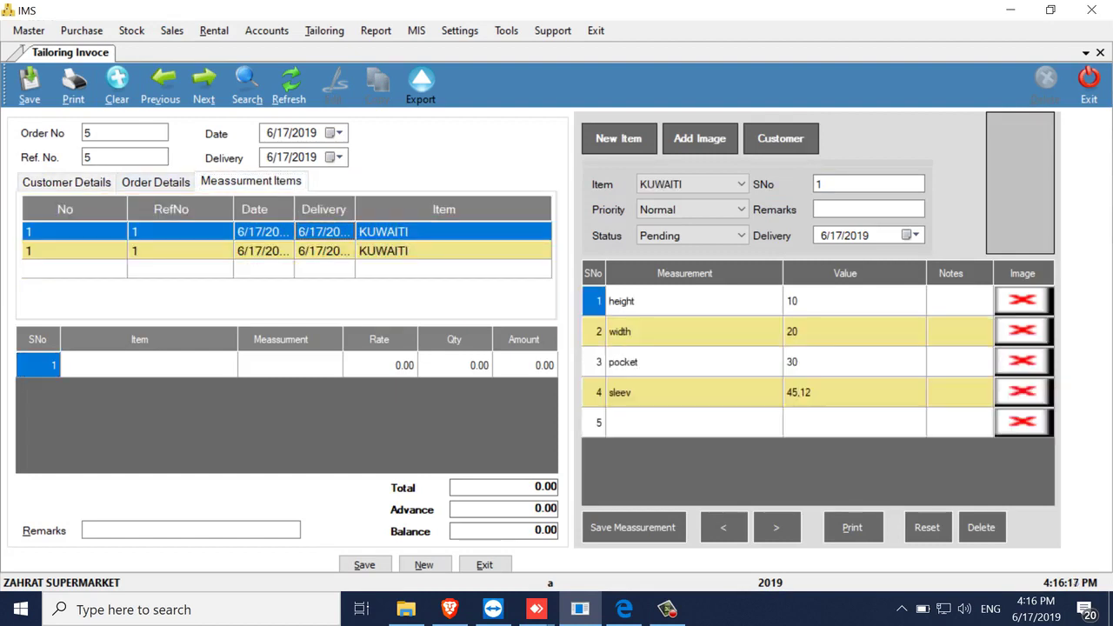
double_click(421, 251)
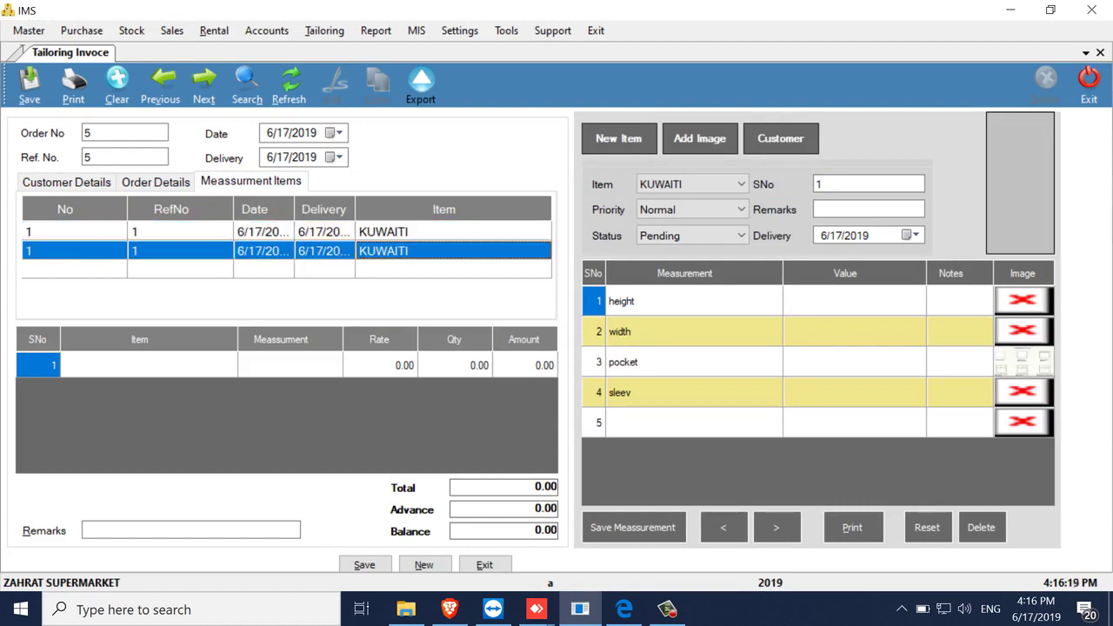
click(421, 233)
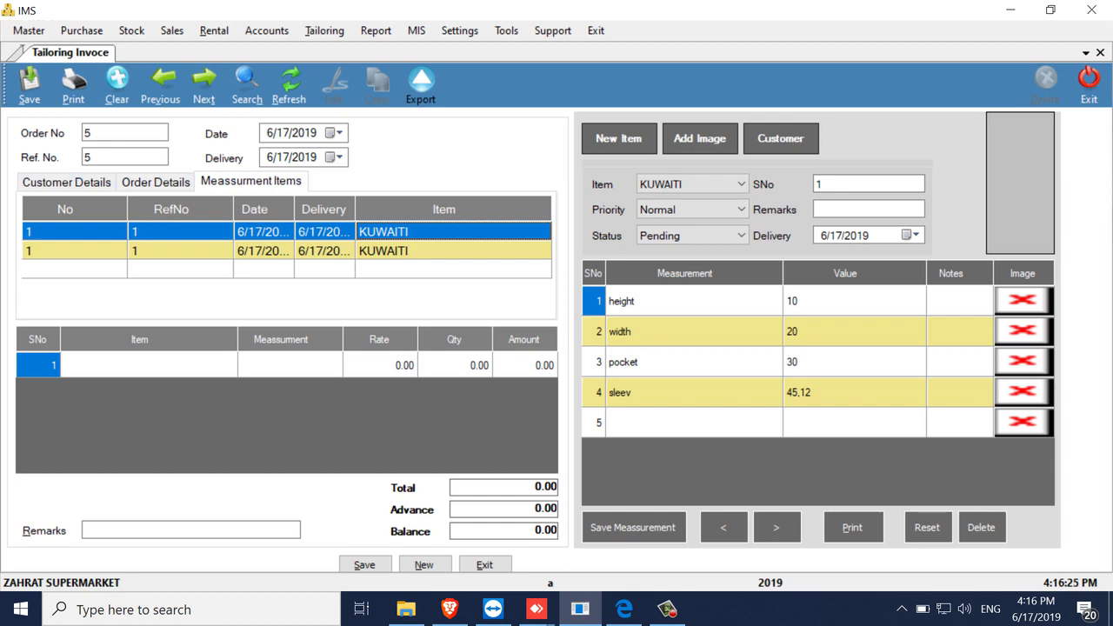
Review the customer's previous EMARATI and KUWAITY order lines, and return to the customer details.
click(155, 182)
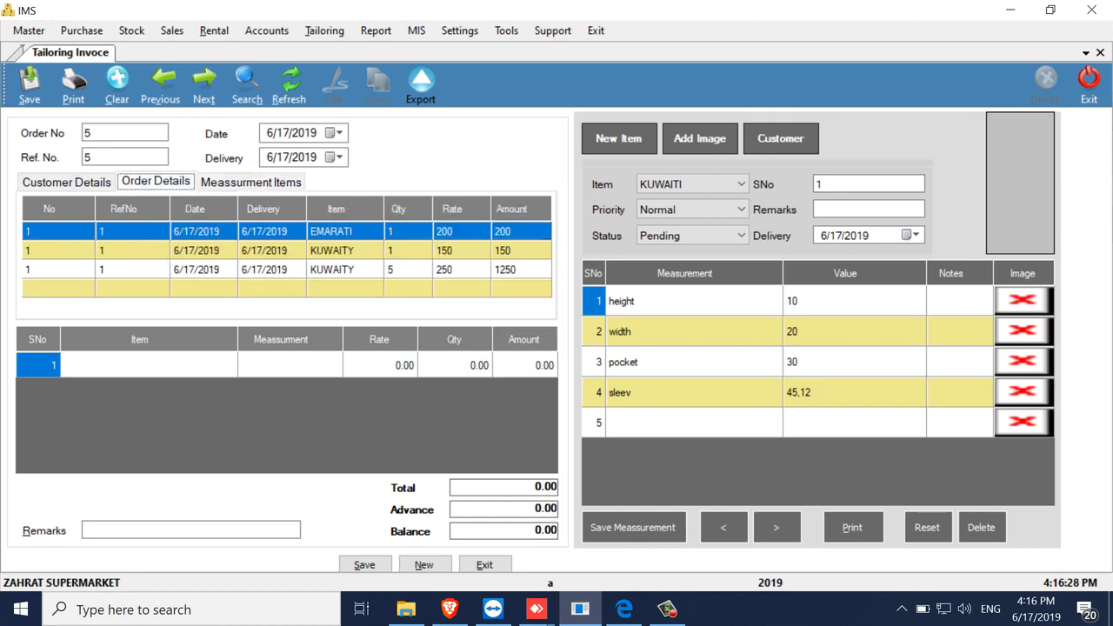
click(273, 250)
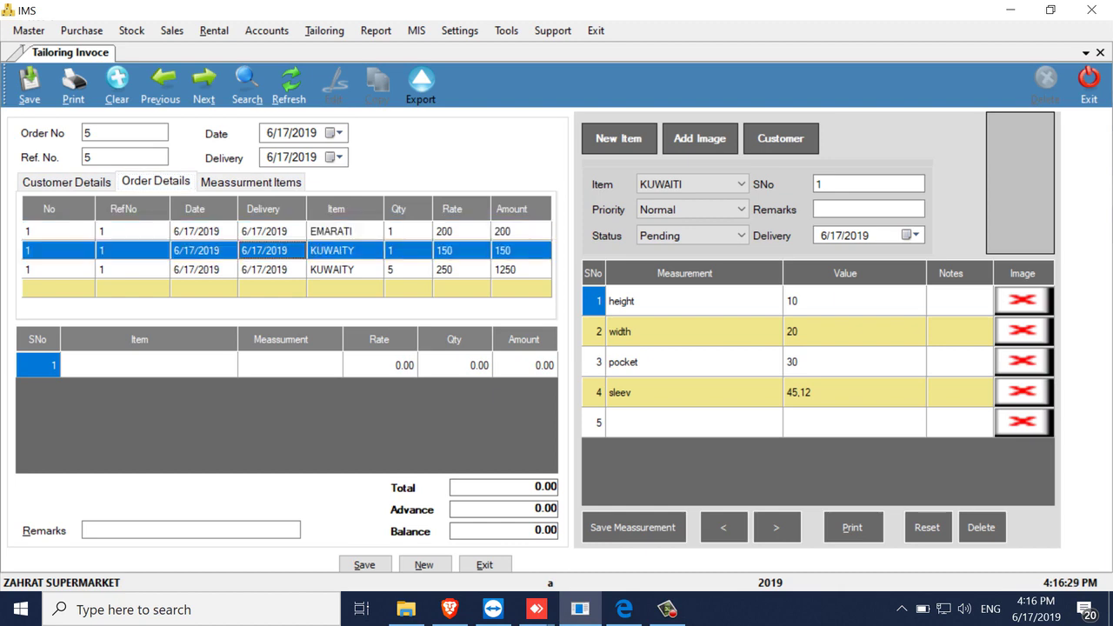
click(273, 231)
click(272, 270)
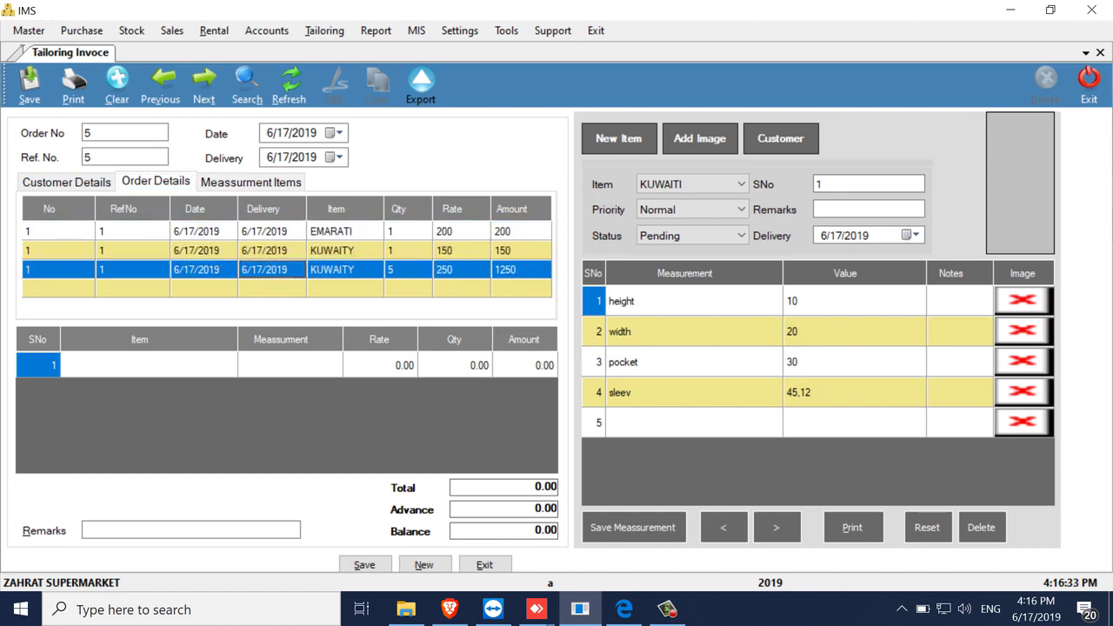
click(67, 182)
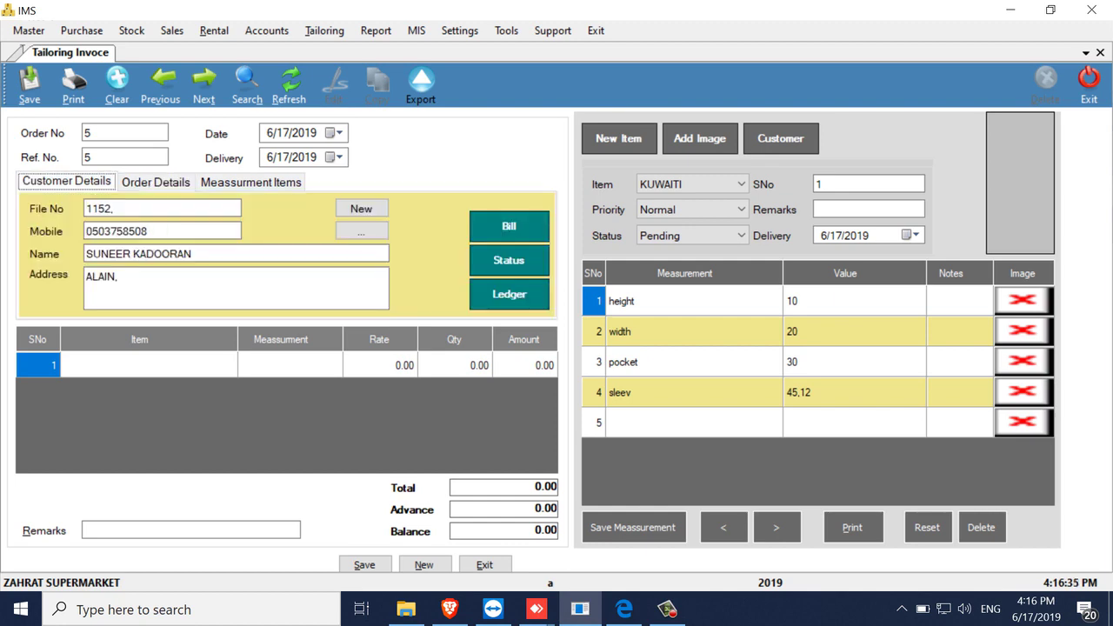
View the Delivery Report for 6/17/2019 and open order 3 from it.
click(510, 259)
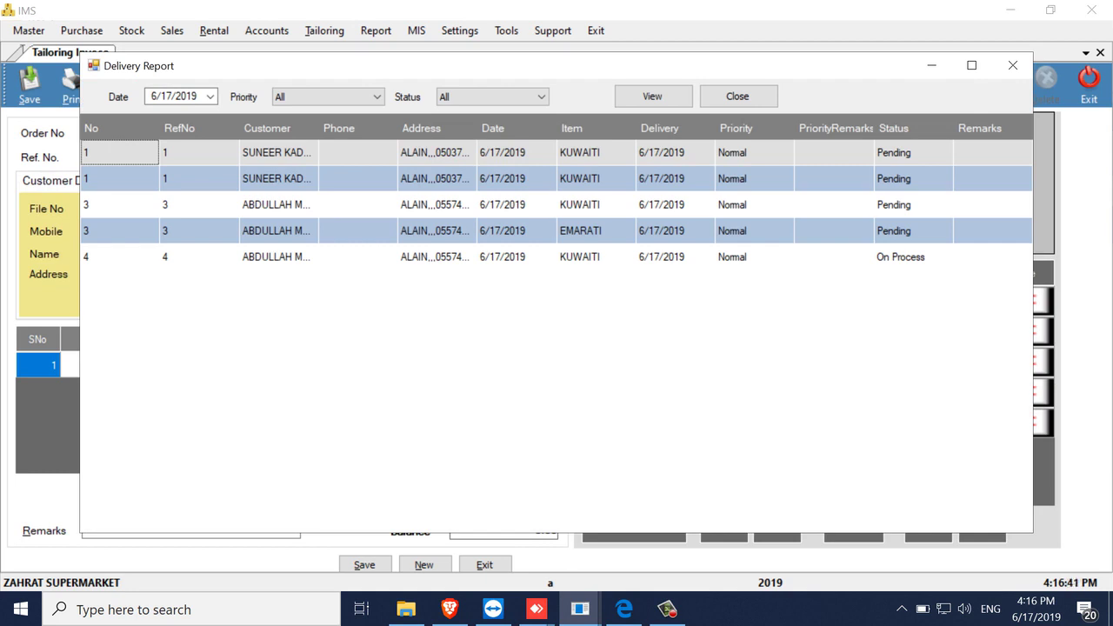
click(653, 97)
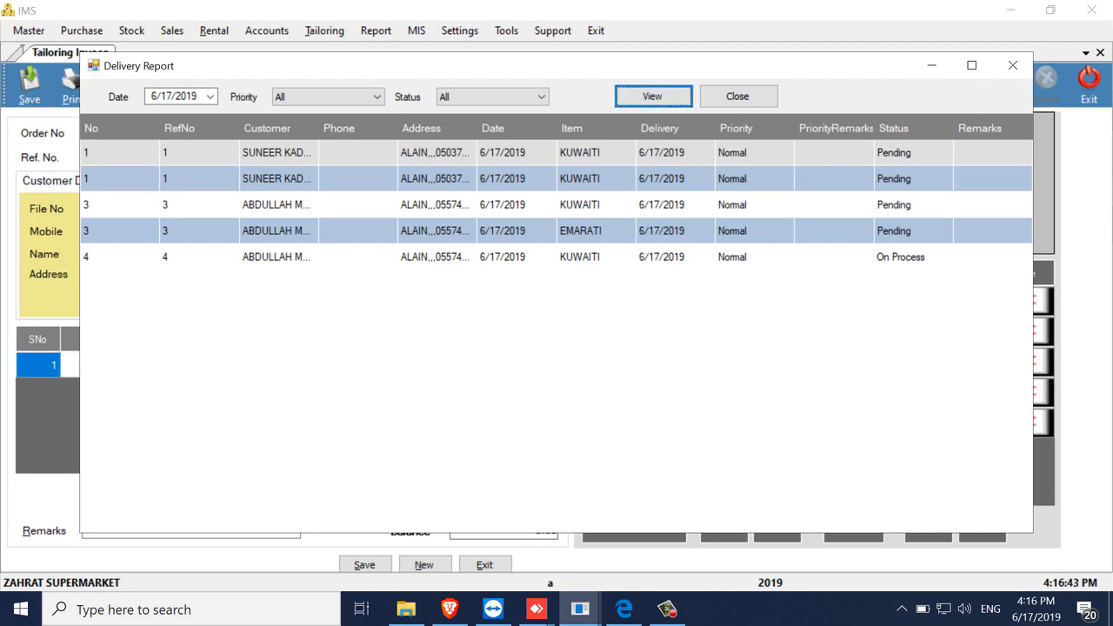
click(754, 153)
click(754, 205)
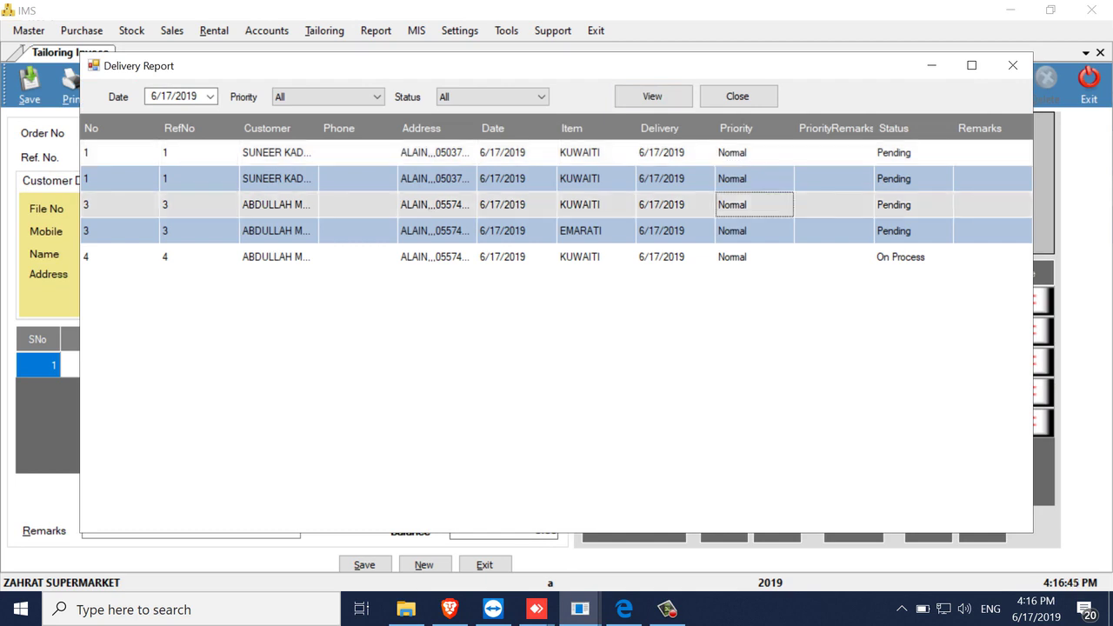
double_click(278, 205)
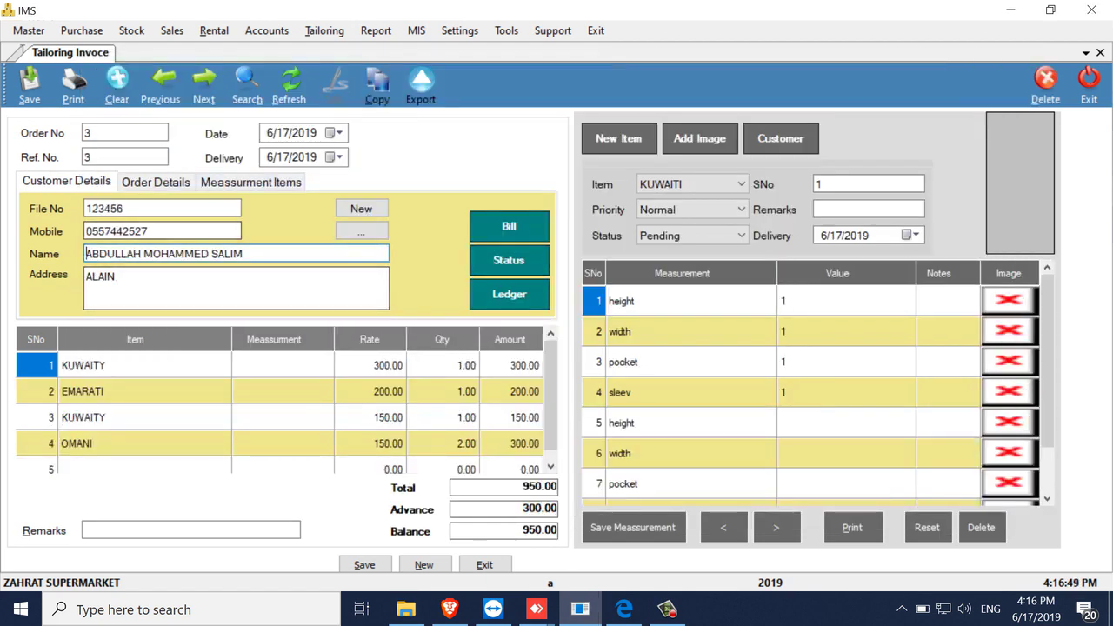
click(508, 261)
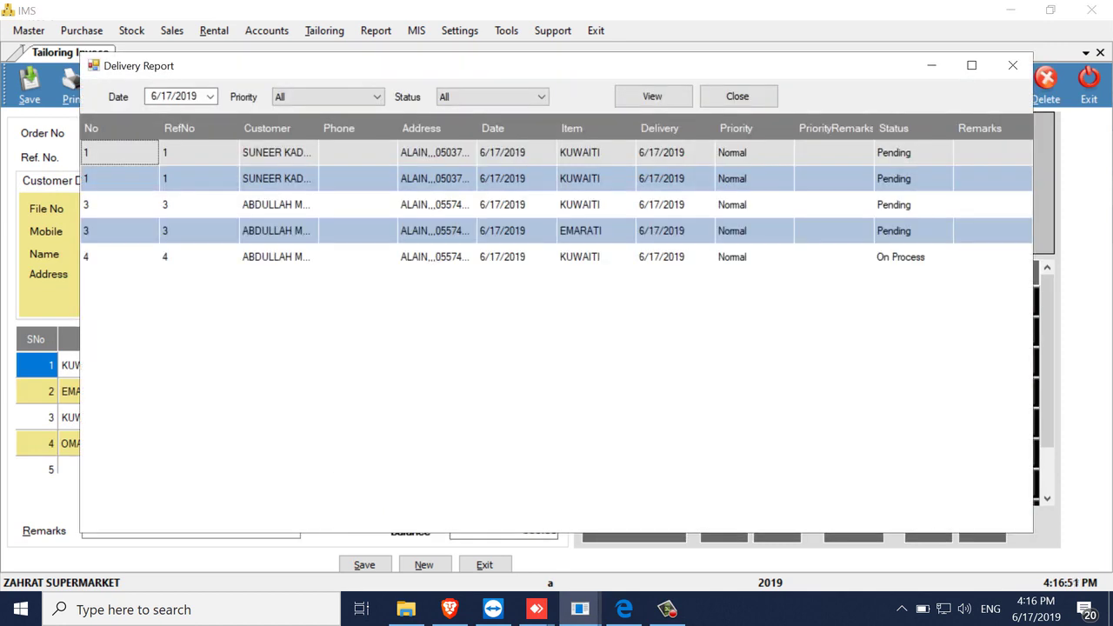
double_click(687, 231)
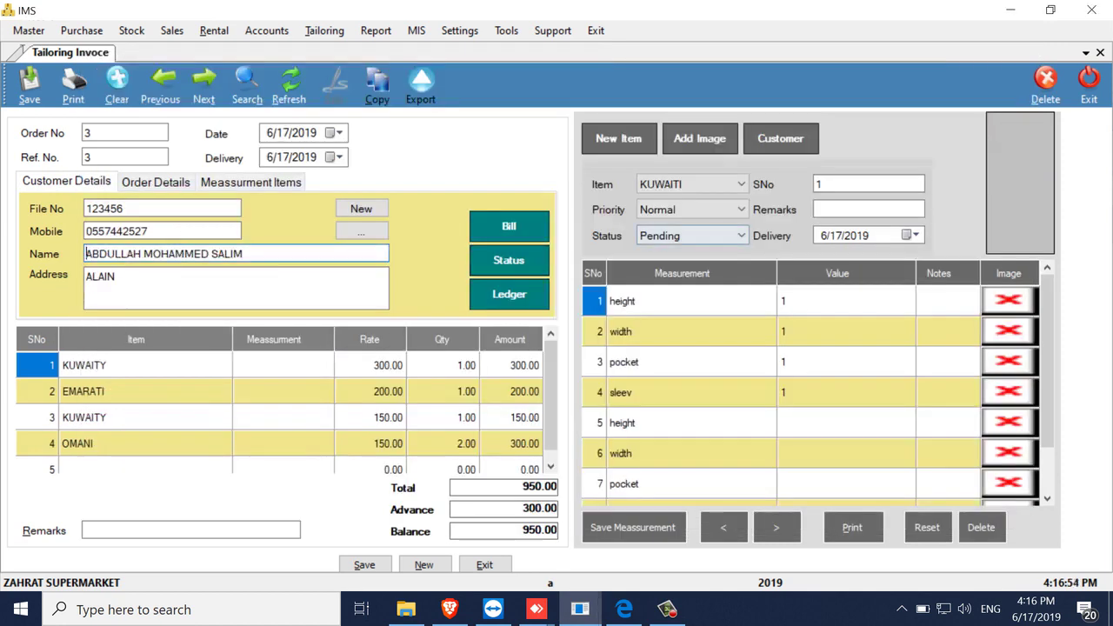
Set the status of order 3's KUWAITI item to Completed, save the measurement and check it in the Delivery Report.
click(692, 236)
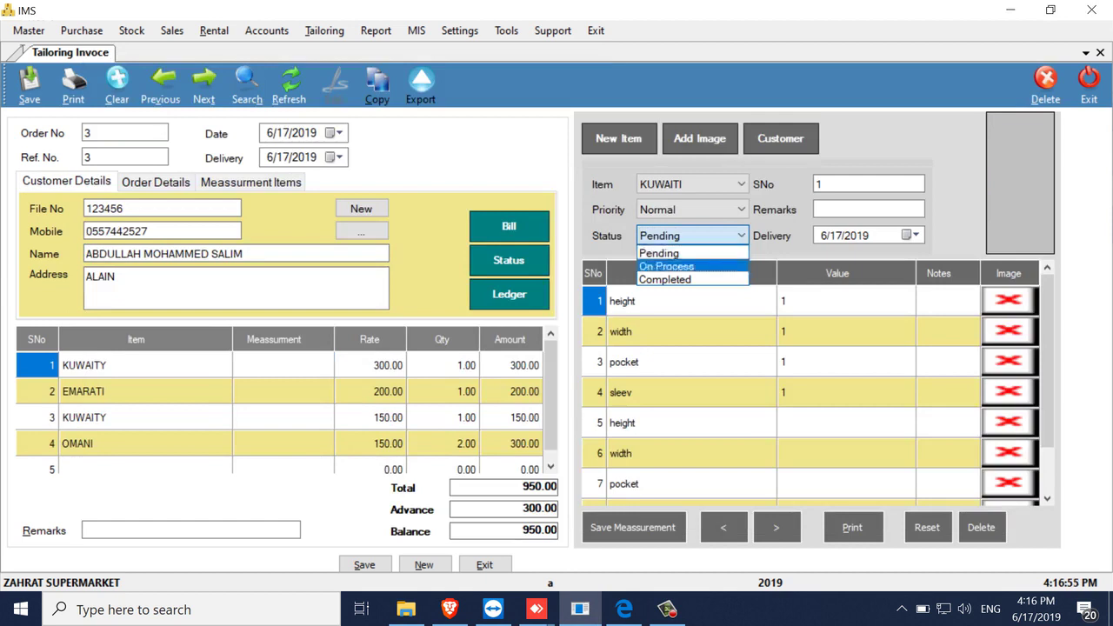
click(668, 279)
click(633, 528)
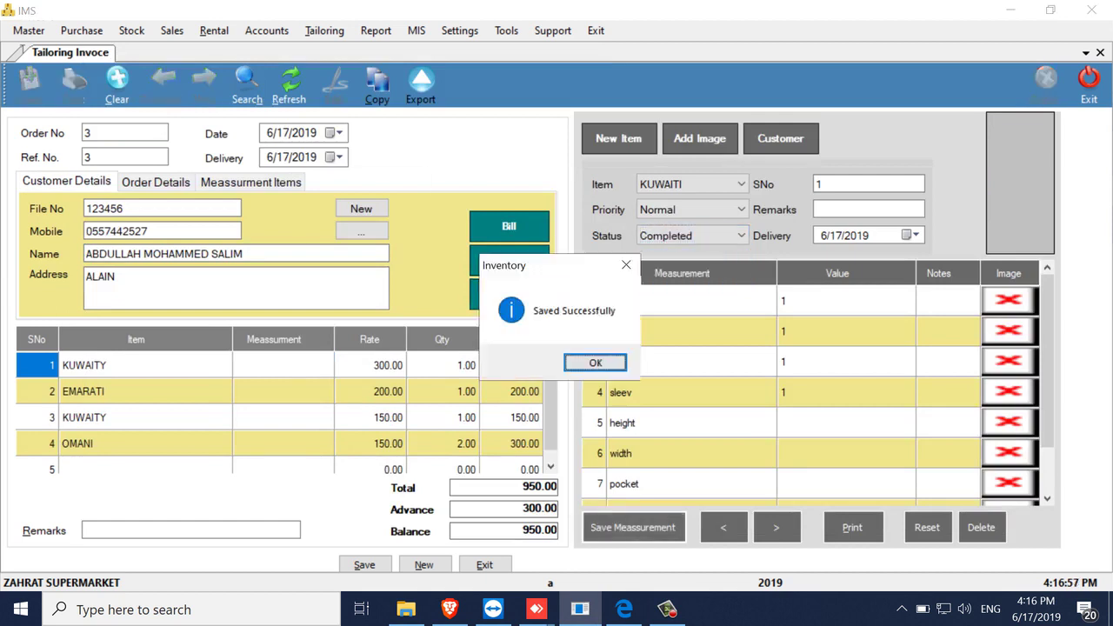
click(596, 363)
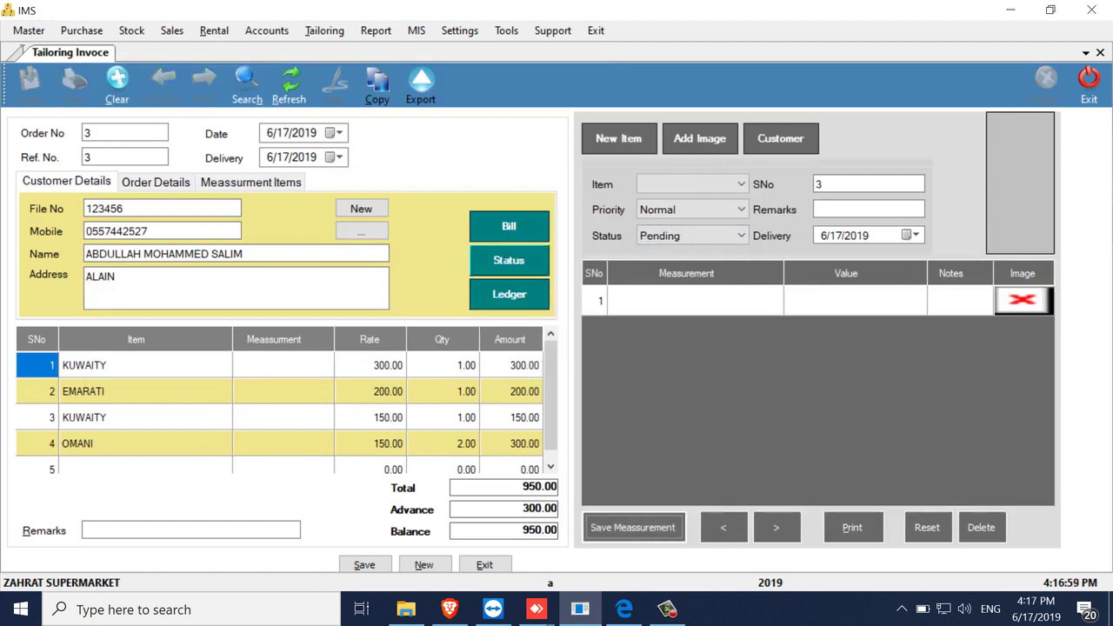
click(509, 260)
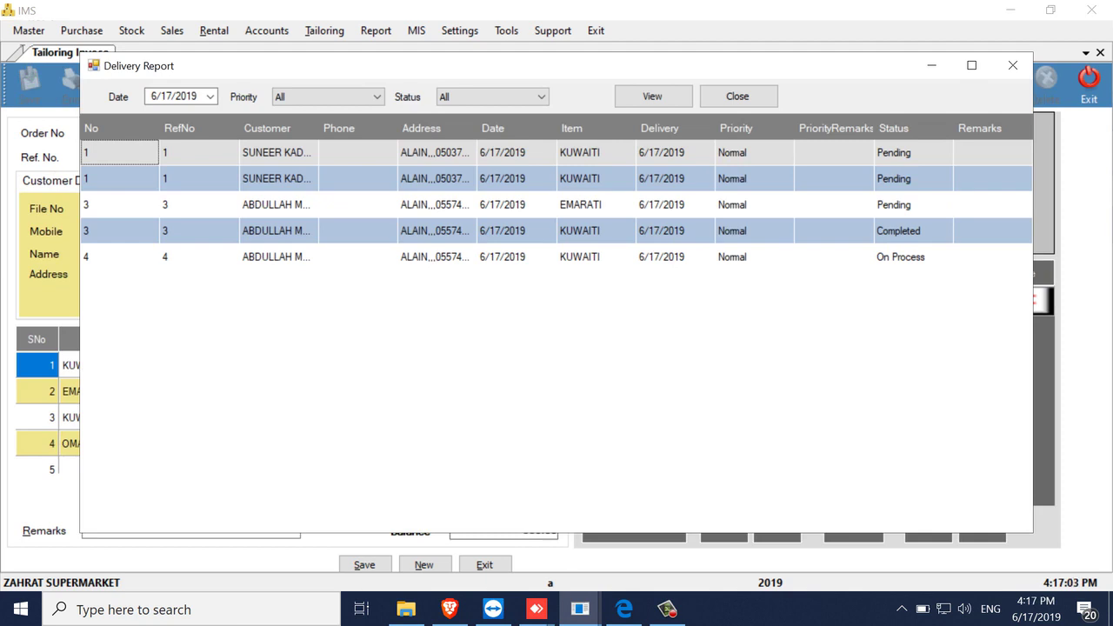
Look through the Delivery Report's status and priority filter options, set the priority filter to Normal, and close the report.
click(541, 96)
click(541, 97)
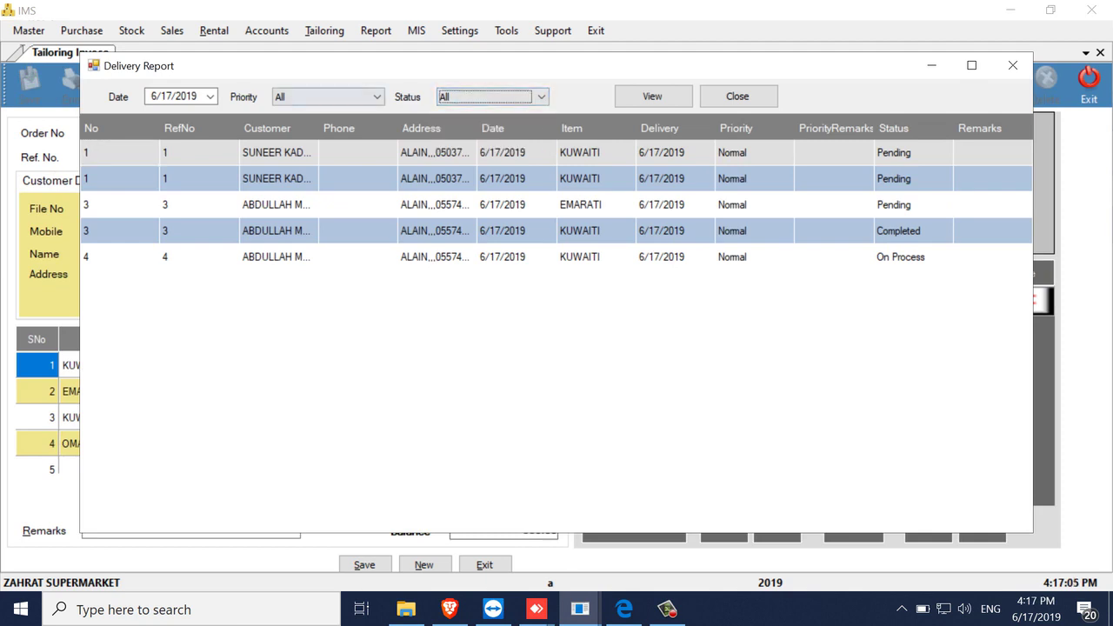
click(328, 96)
click(328, 96)
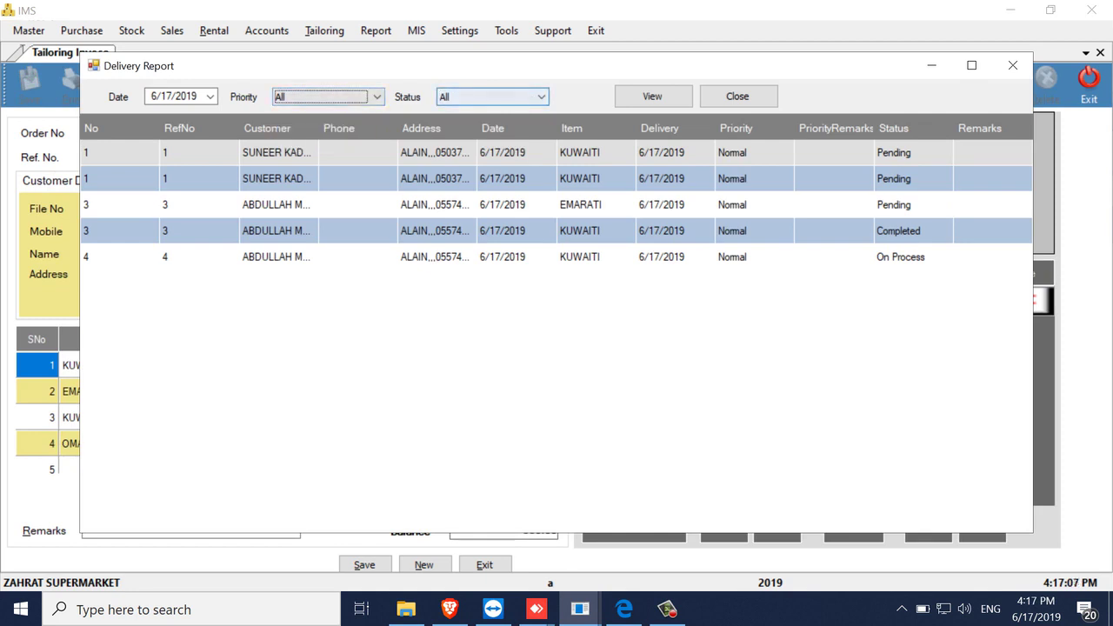
click(328, 97)
click(313, 116)
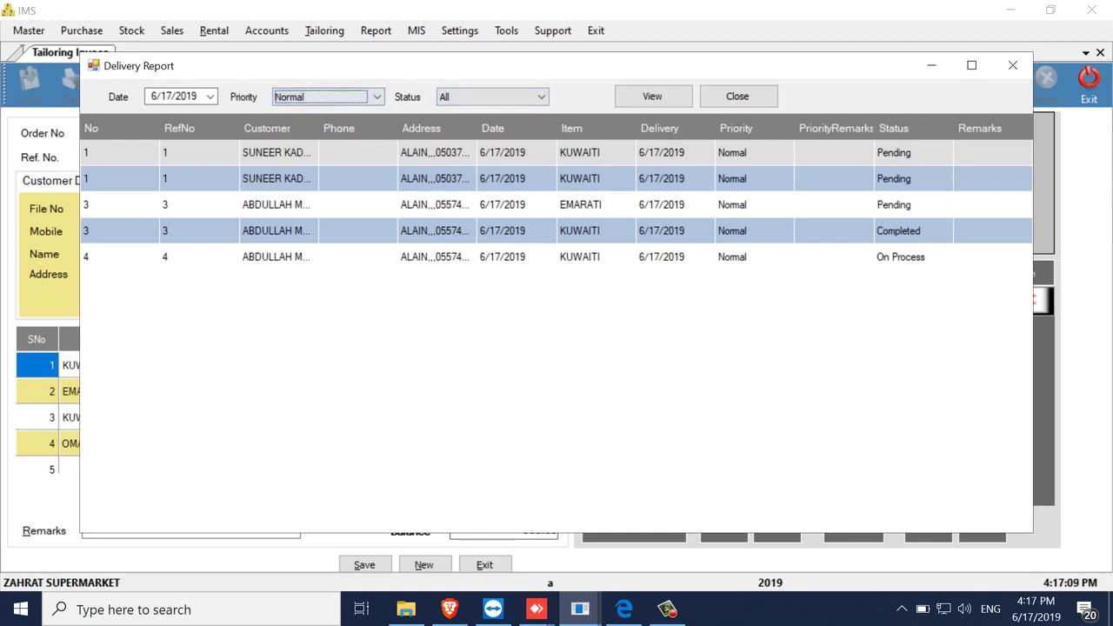
click(738, 95)
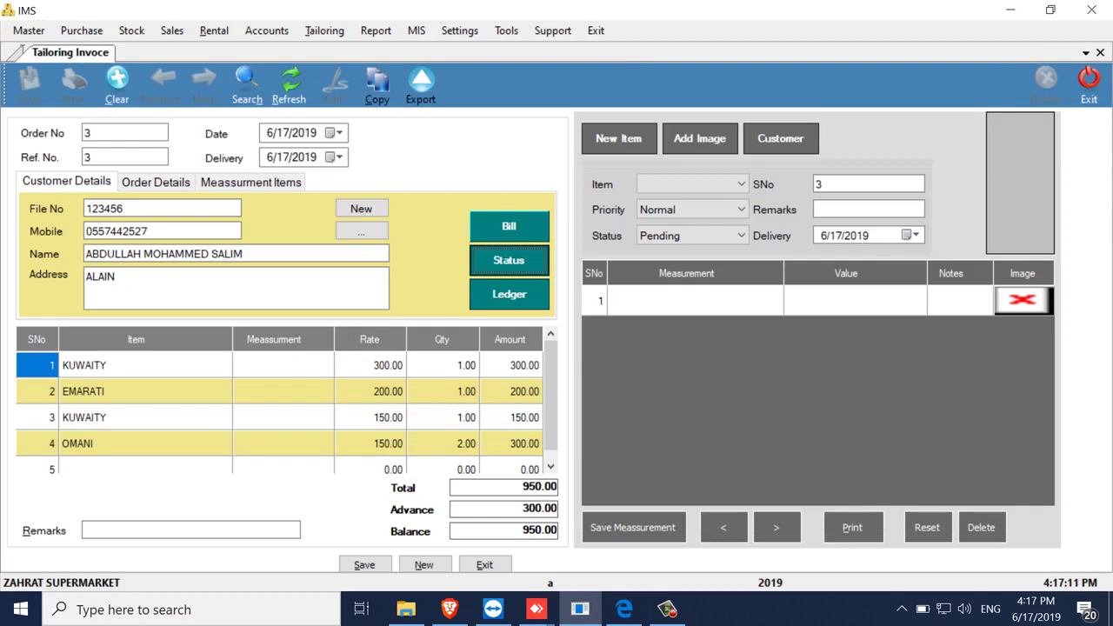
Open the customer ledger from order 3, examine the customers' balances in the Customer Centre, and return to the tailoring invoice.
click(509, 295)
click(312, 275)
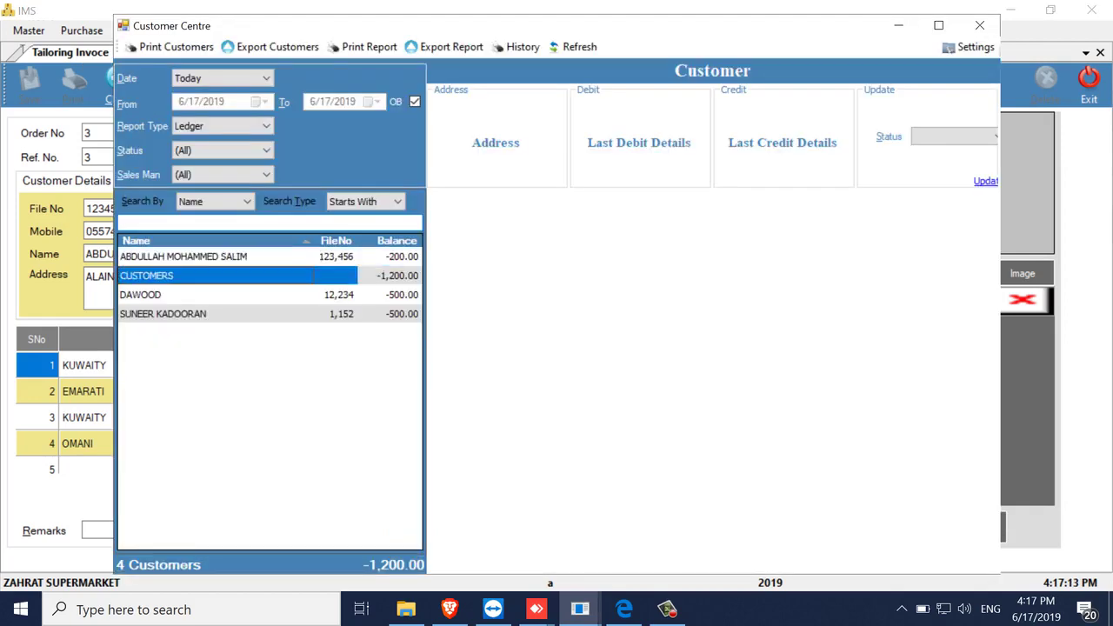
click(312, 295)
click(312, 314)
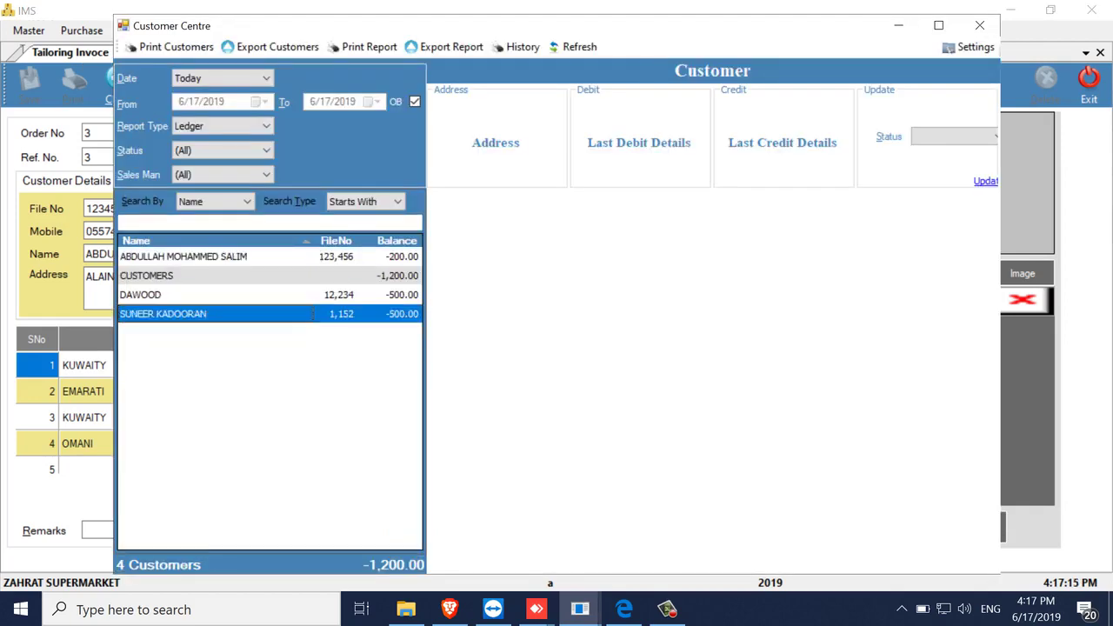
click(358, 256)
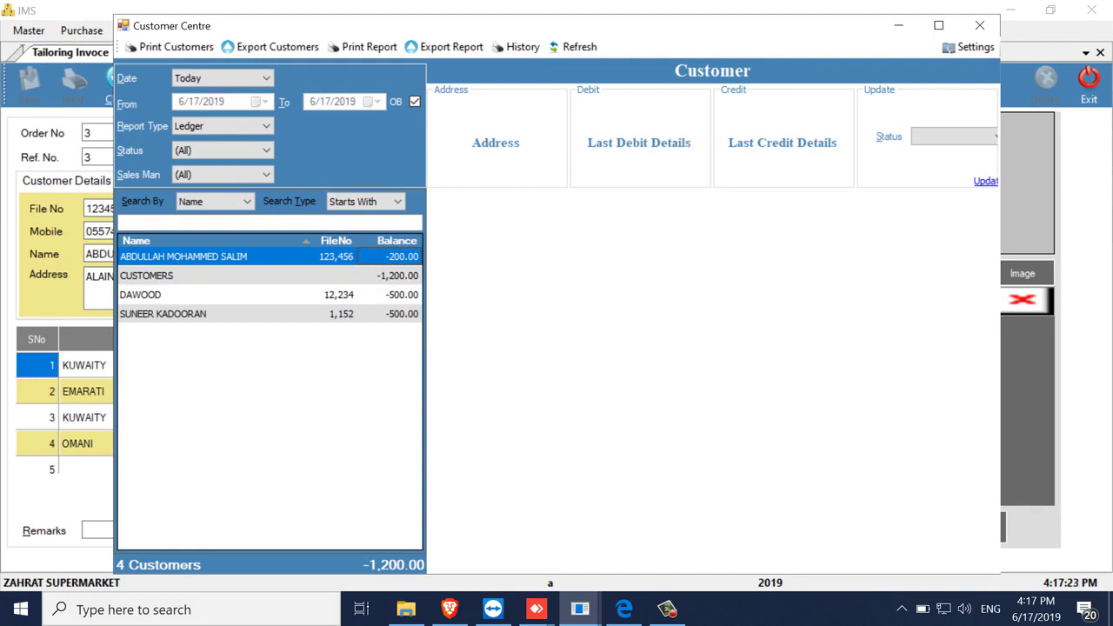
click(389, 315)
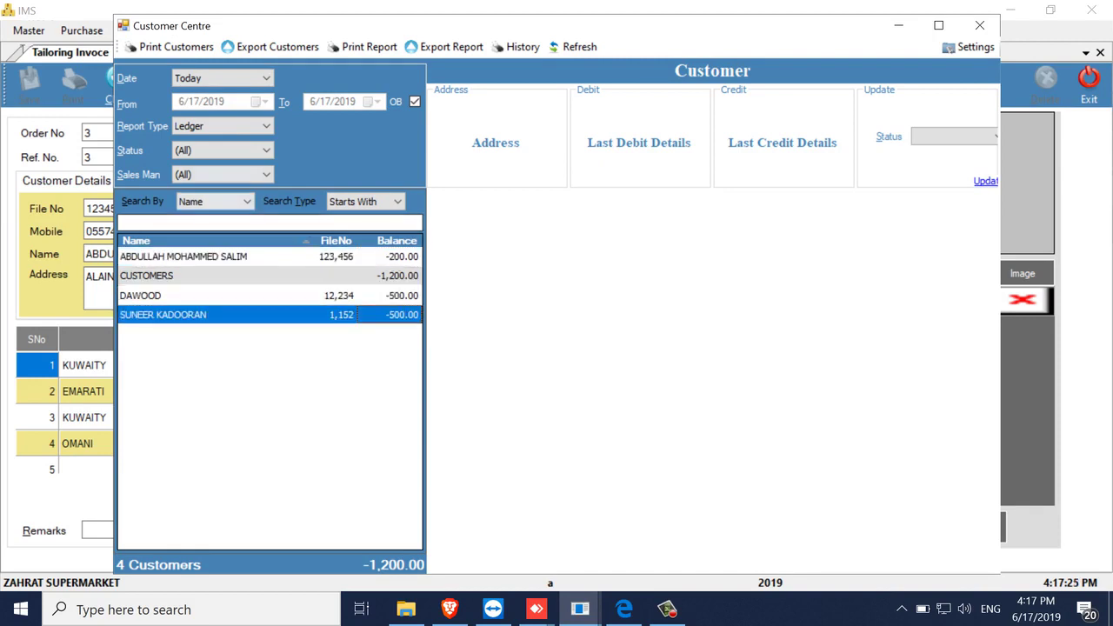
click(981, 25)
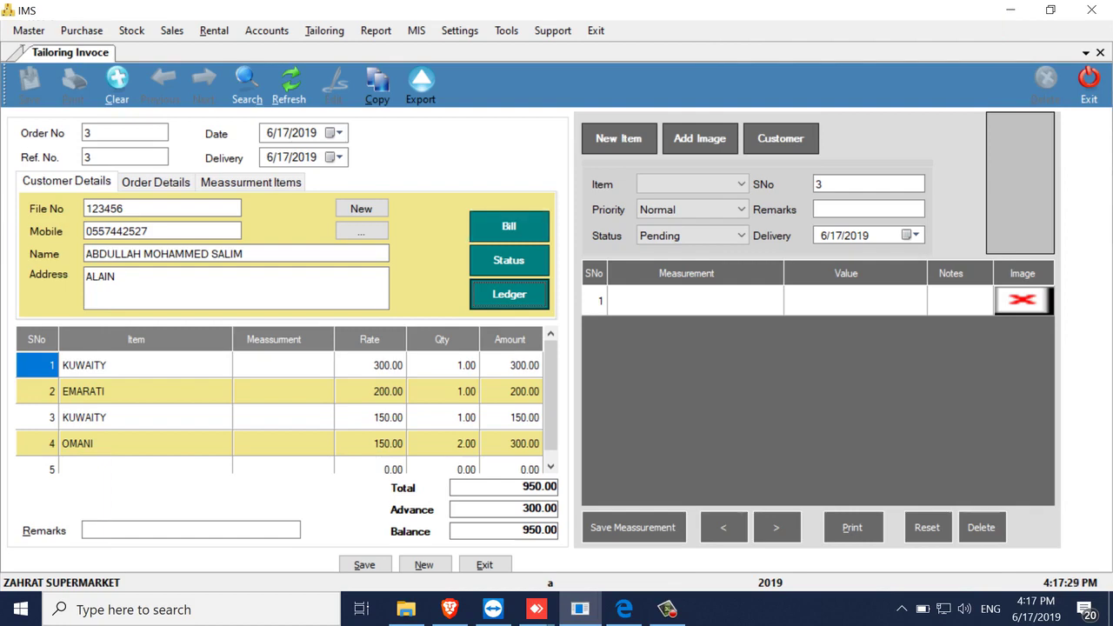
click(266, 30)
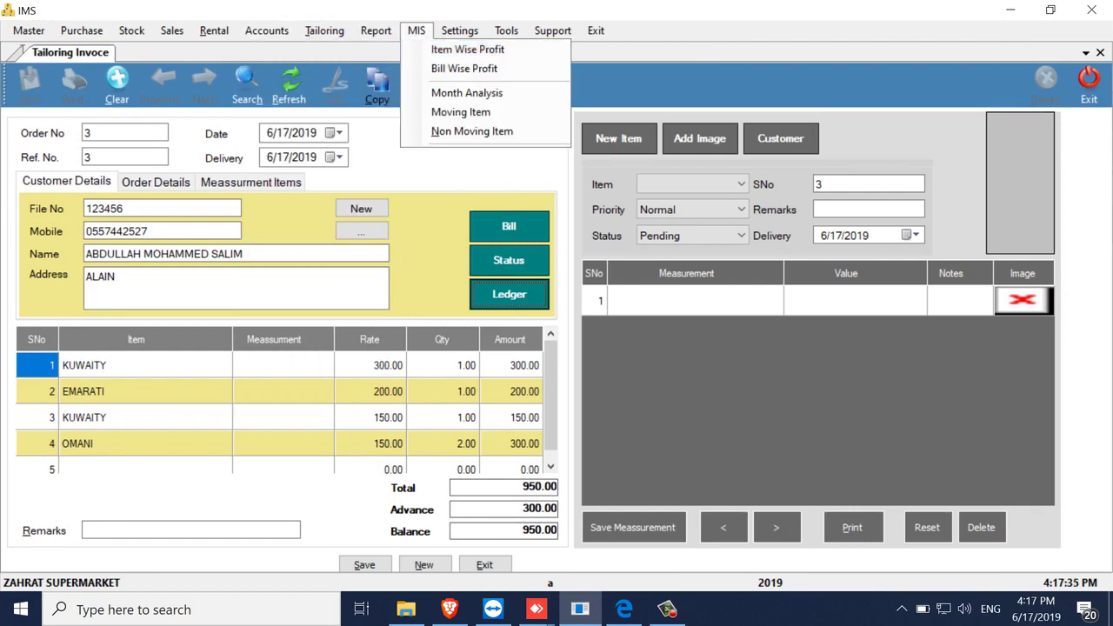
mouse_move(376, 30)
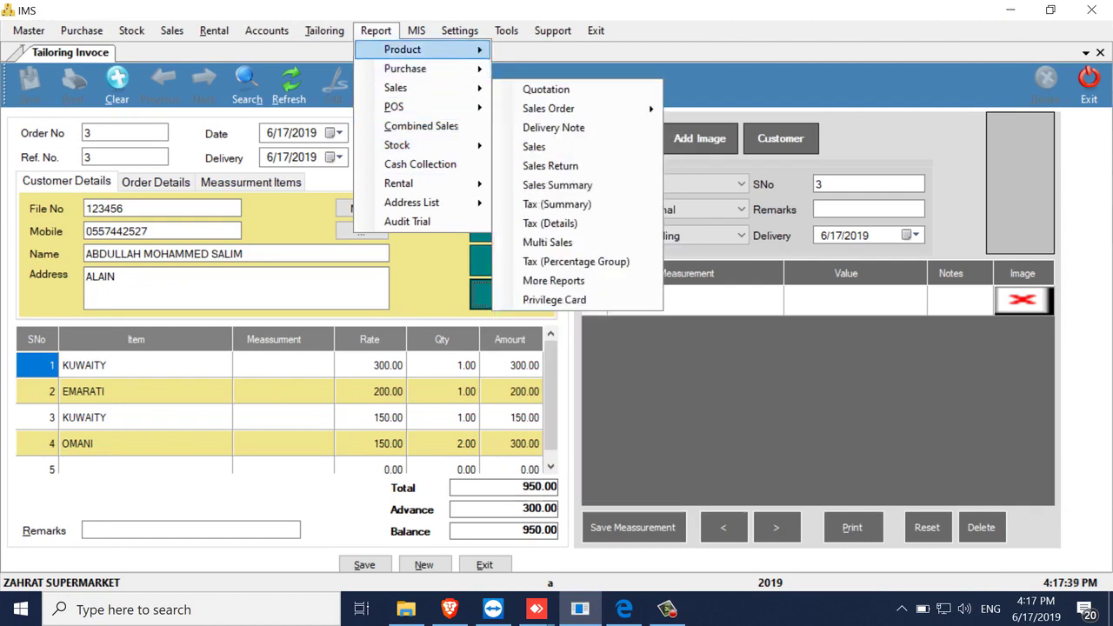
click(376, 31)
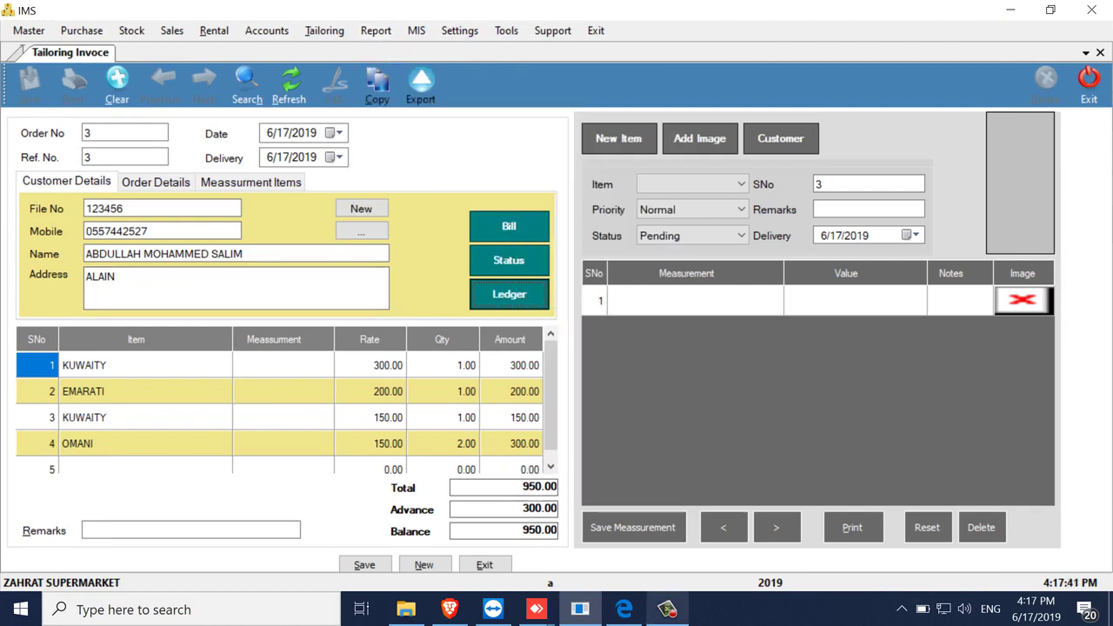